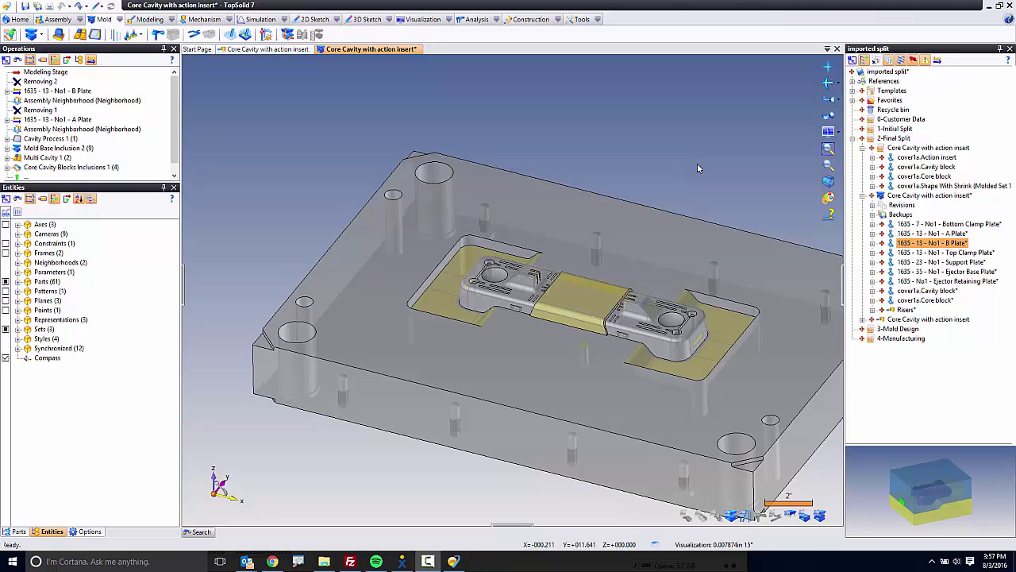
- Inspect the B plate's pocket corner from above, then return to an oblique view
scroll(666, 194, "up", 2)
scroll(380, 287, "up", 5)
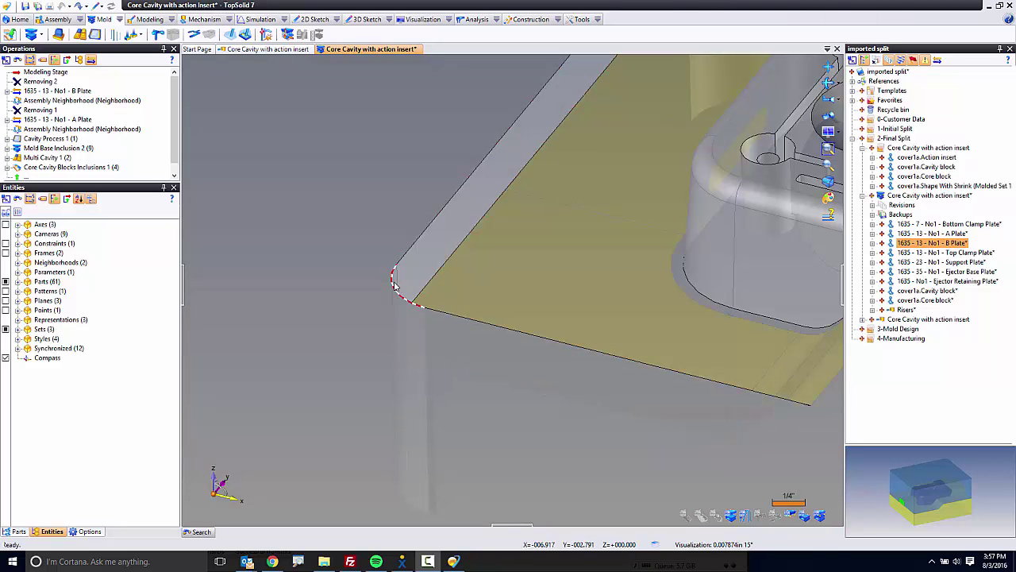
left_click(440, 293)
scroll(504, 300, "up", 3)
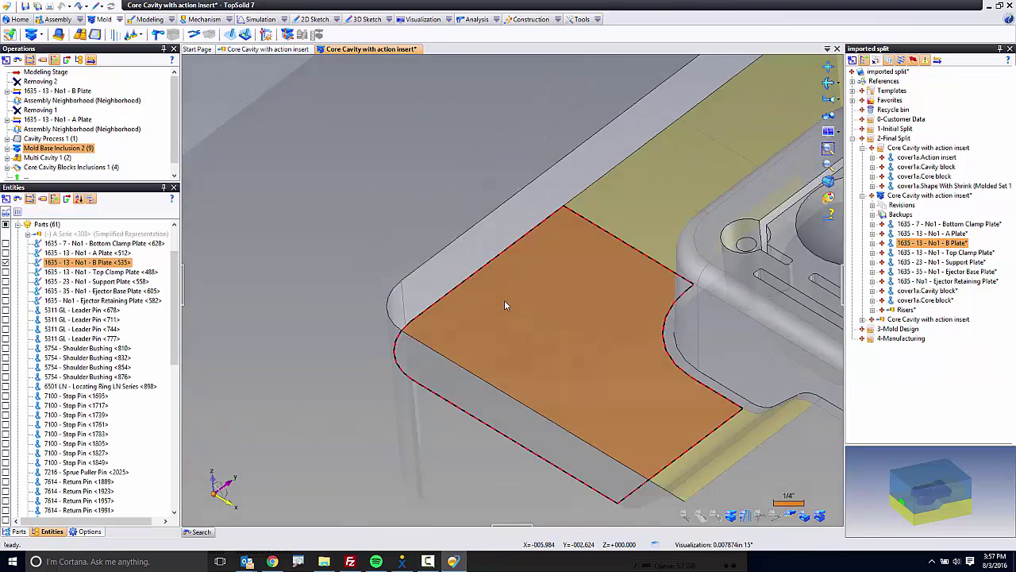
middle_click_drag(477, 314, 405, 299)
scroll(405, 300, "up", 4)
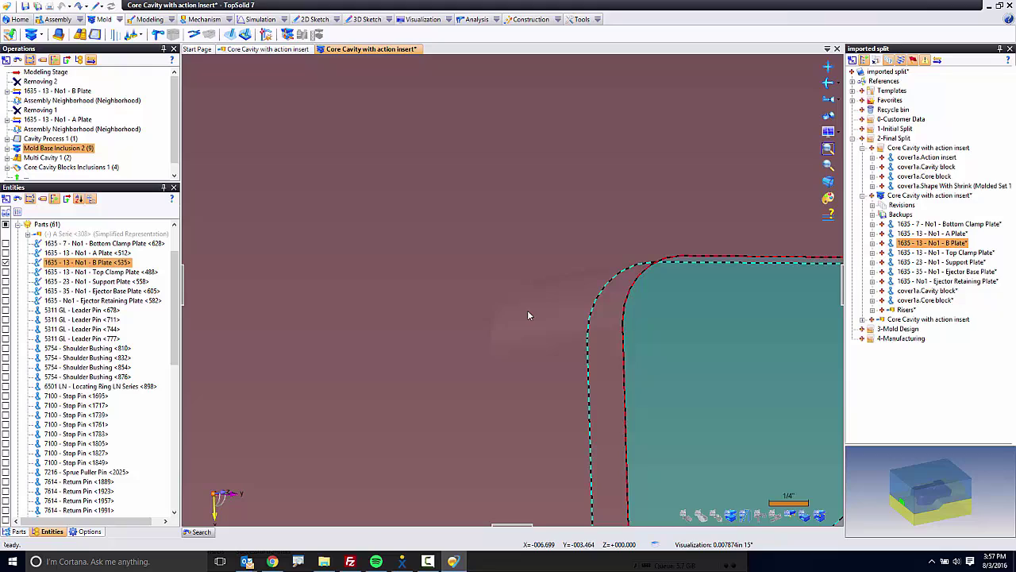
scroll(505, 282, "down", 3)
scroll(504, 280, "down", 5)
middle_click_drag(505, 279, 413, 140)
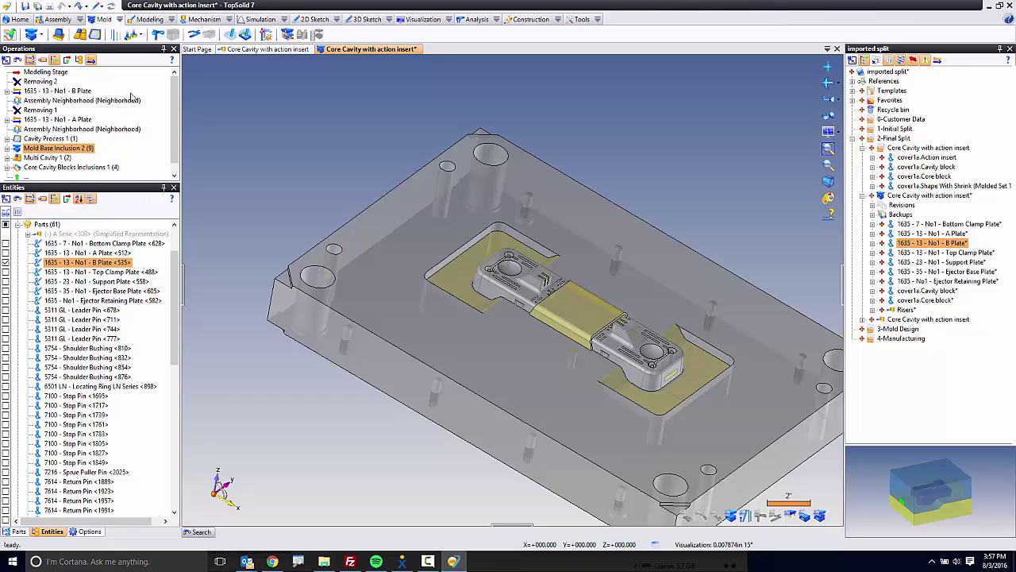
- Edit Cavity Process 1 so its vertical pocket edges drop the 0.4375in process radius
left_click(54, 139)
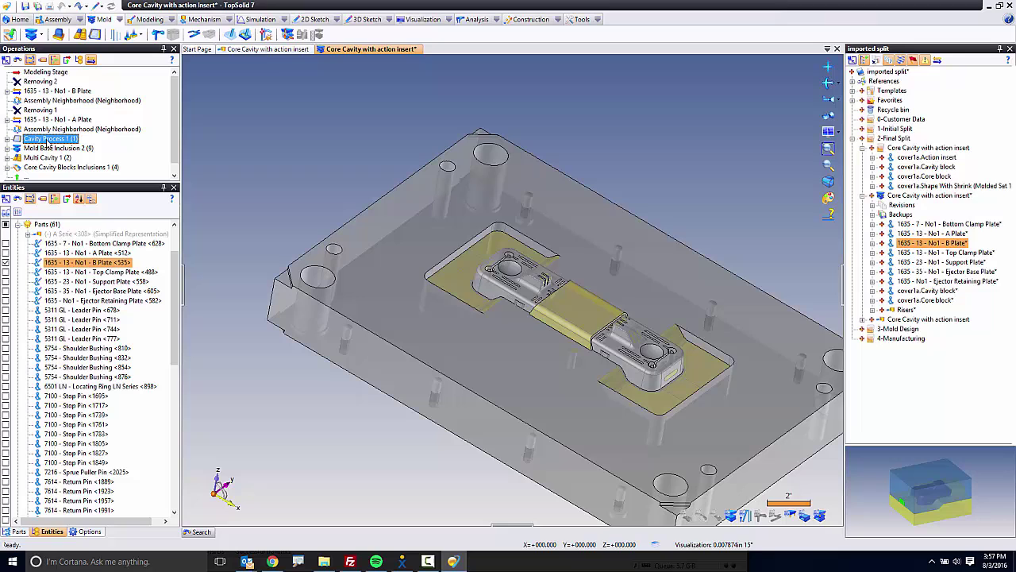
double_click(48, 139)
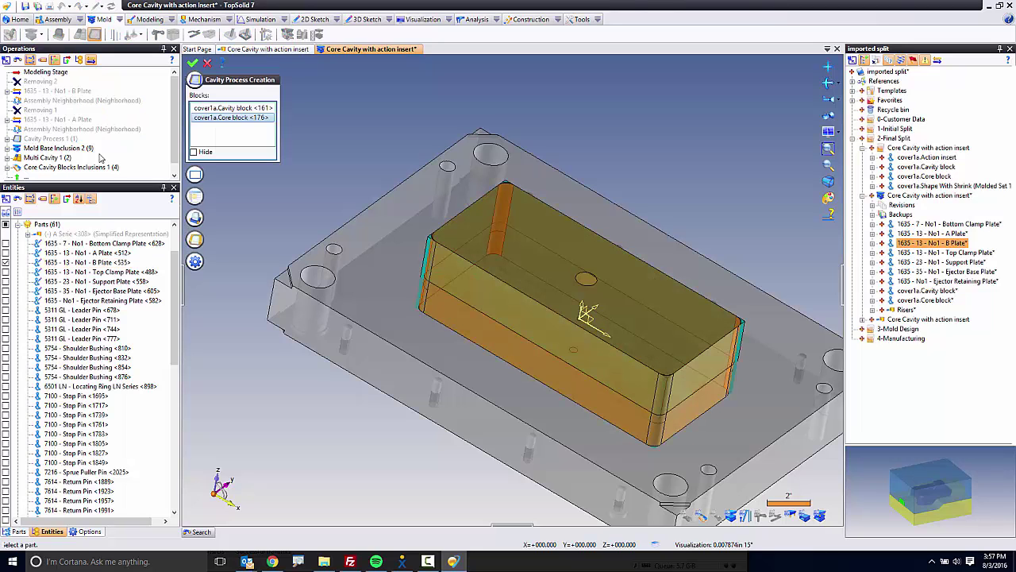
left_click(194, 218)
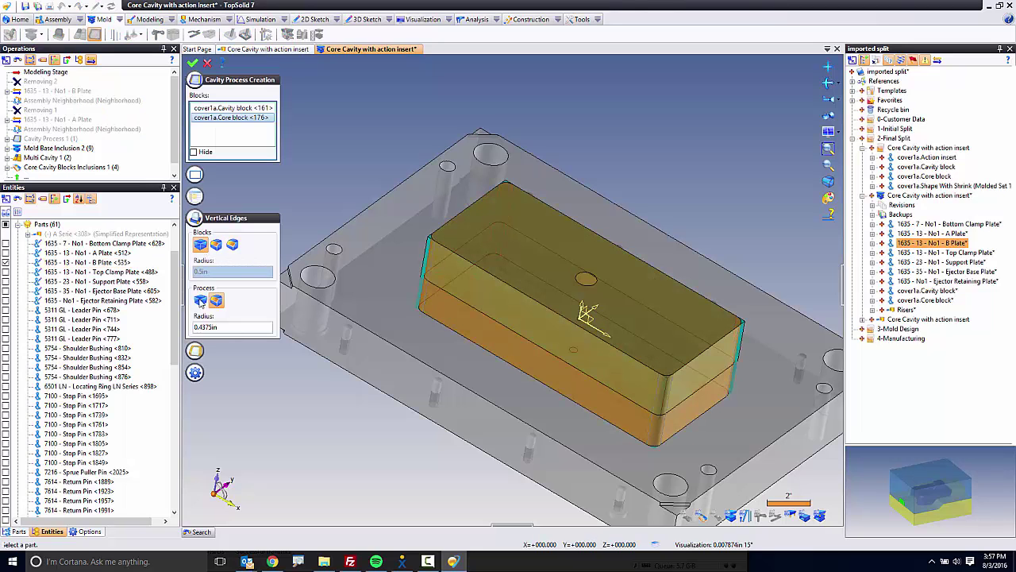
left_click(200, 303)
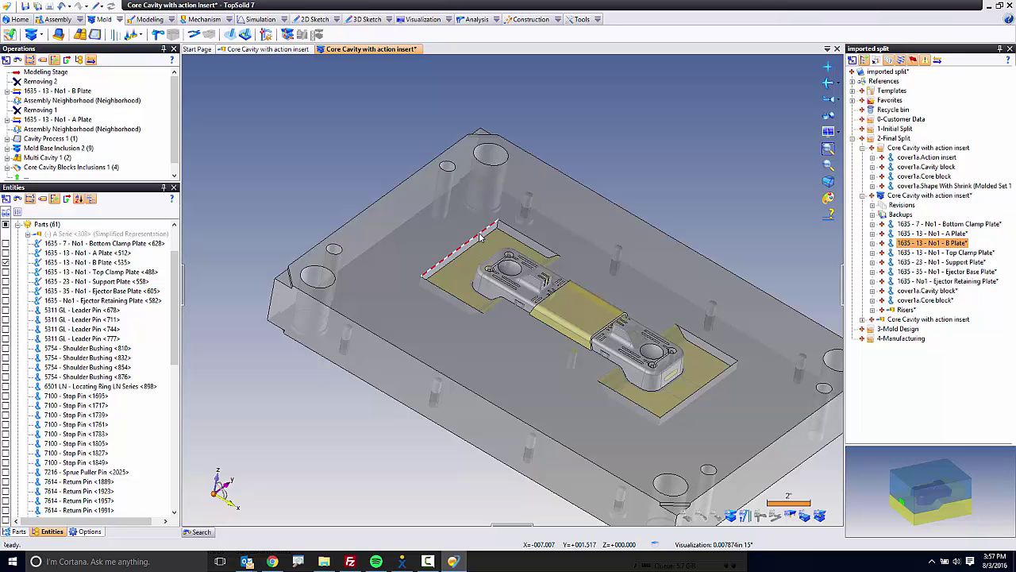
- Show the mold assembly transparently, hide the top plates, and hide the Shape With Shrink
scroll(468, 250, "down", 3)
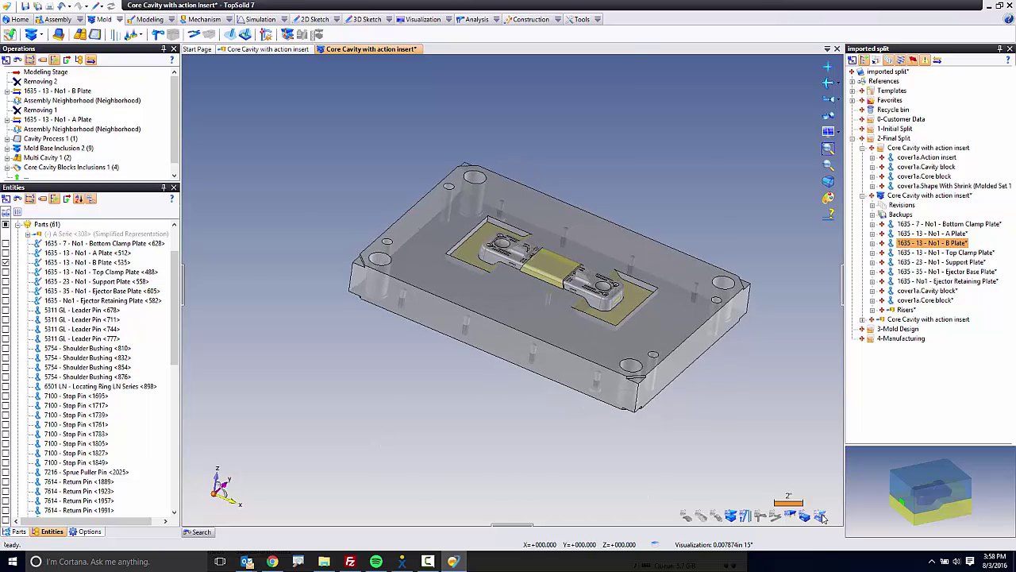
left_click(819, 516)
left_click(819, 516)
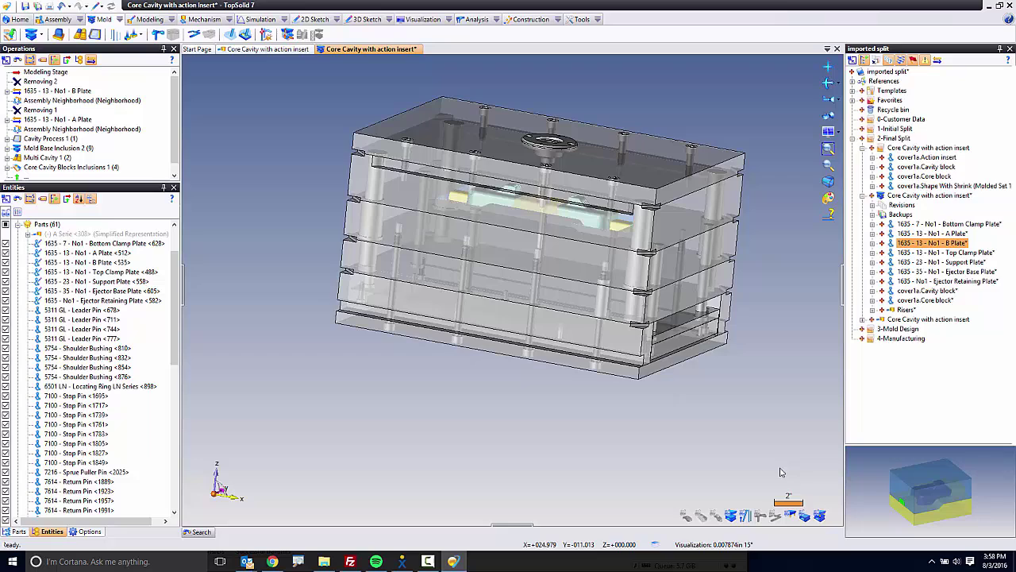
left_click(792, 516)
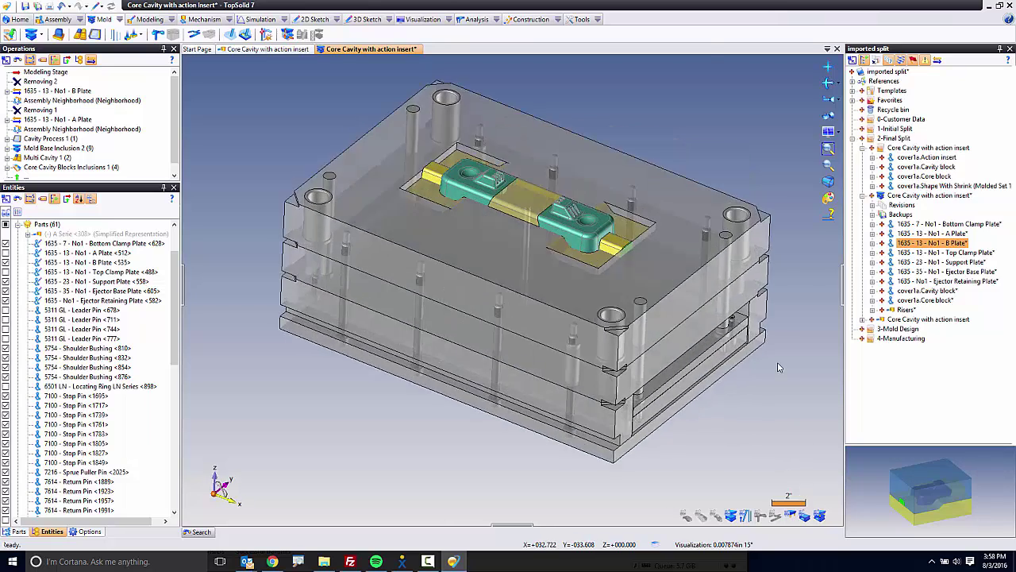
left_click(647, 259)
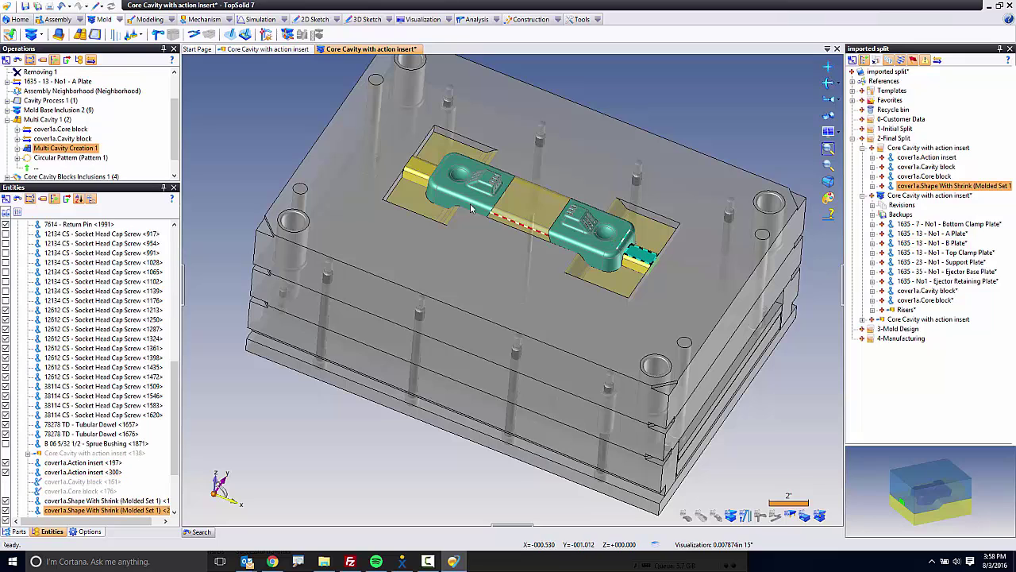
right_click(418, 173)
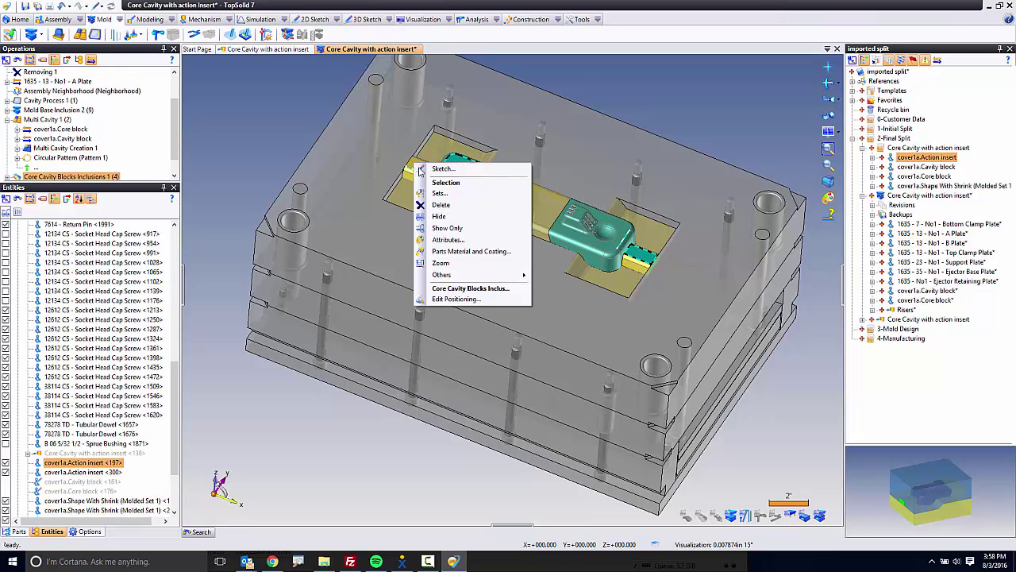
left_click(446, 216)
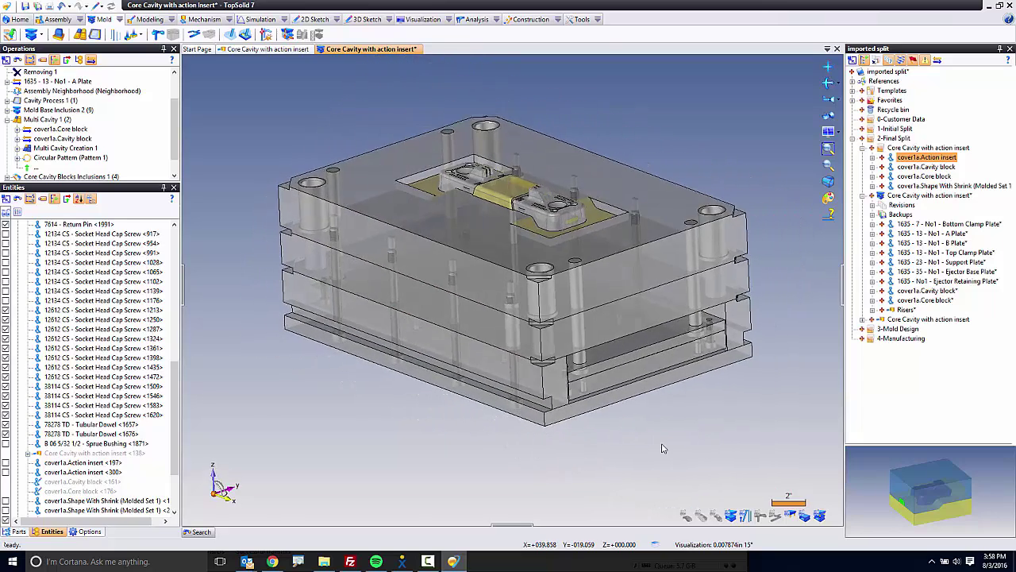
- Hide the risers beside the ejector plate and tilt to a flatter top view
left_click(553, 385)
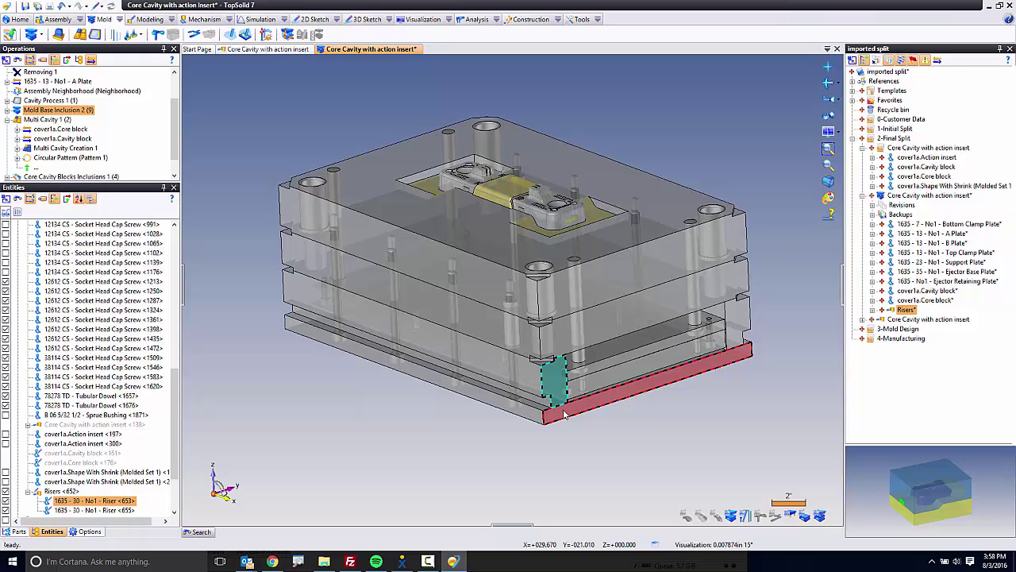
left_click(745, 333)
right_click(743, 318)
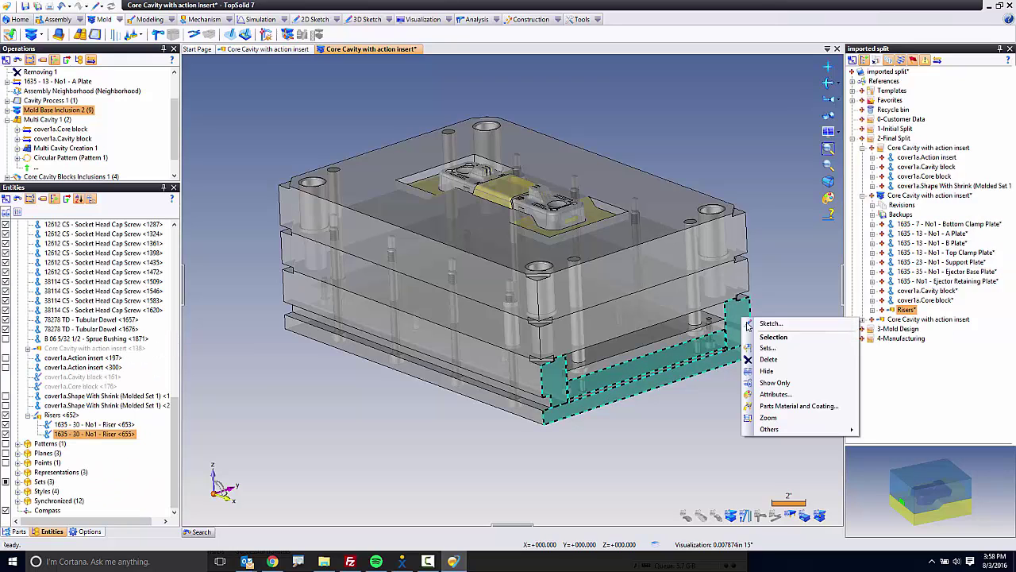
left_click(767, 371)
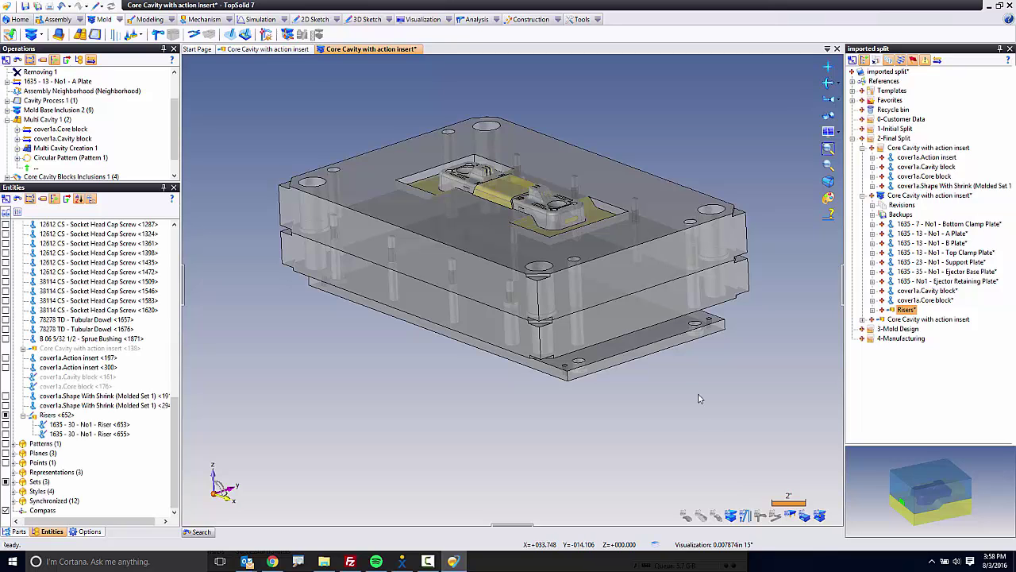
middle_click_drag(413, 420, 226, 66)
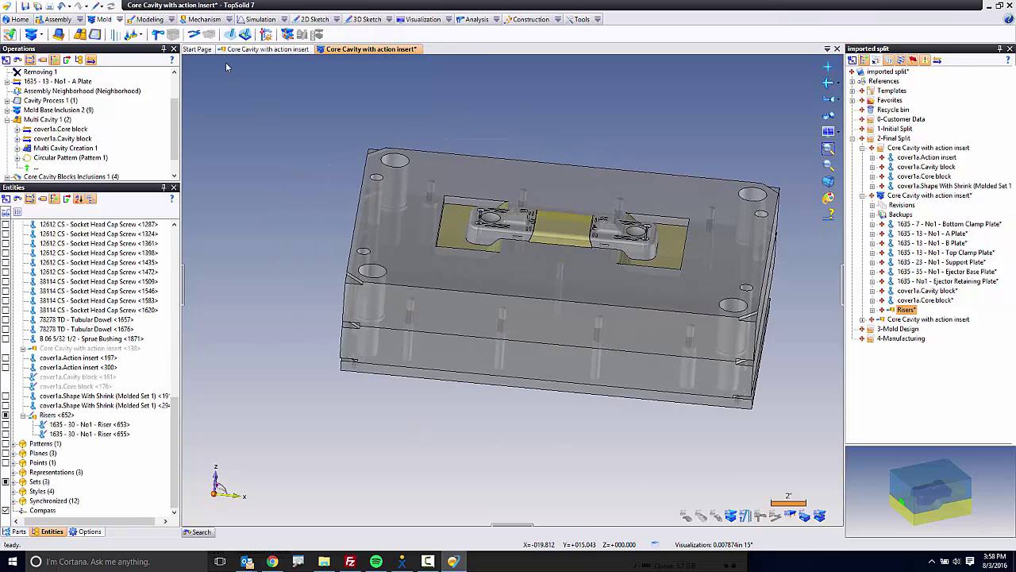
- Launch the DME Inch pin command and create Sketch 3 on the Absolute XY plane
left_click(116, 34)
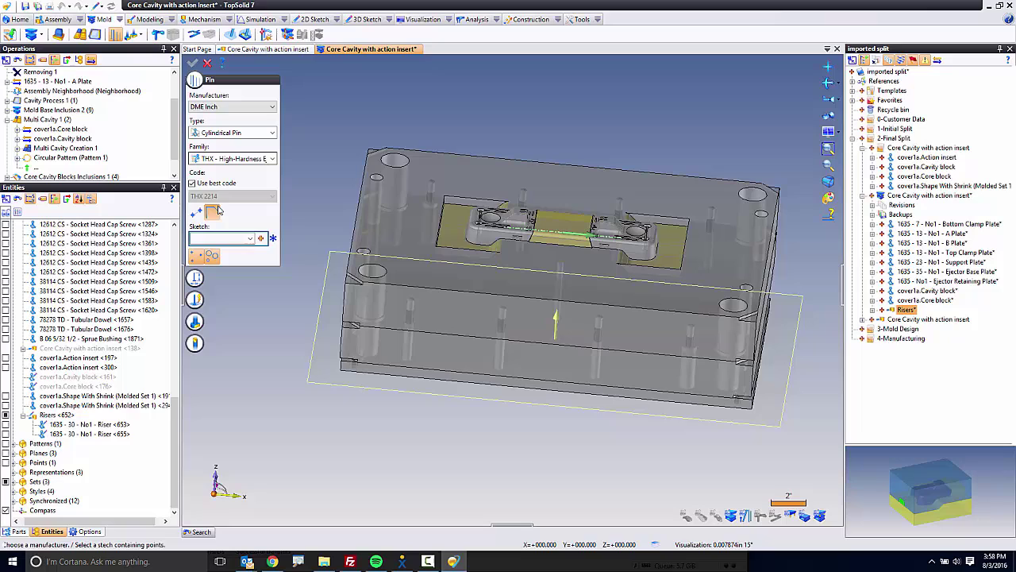
left_click(262, 239)
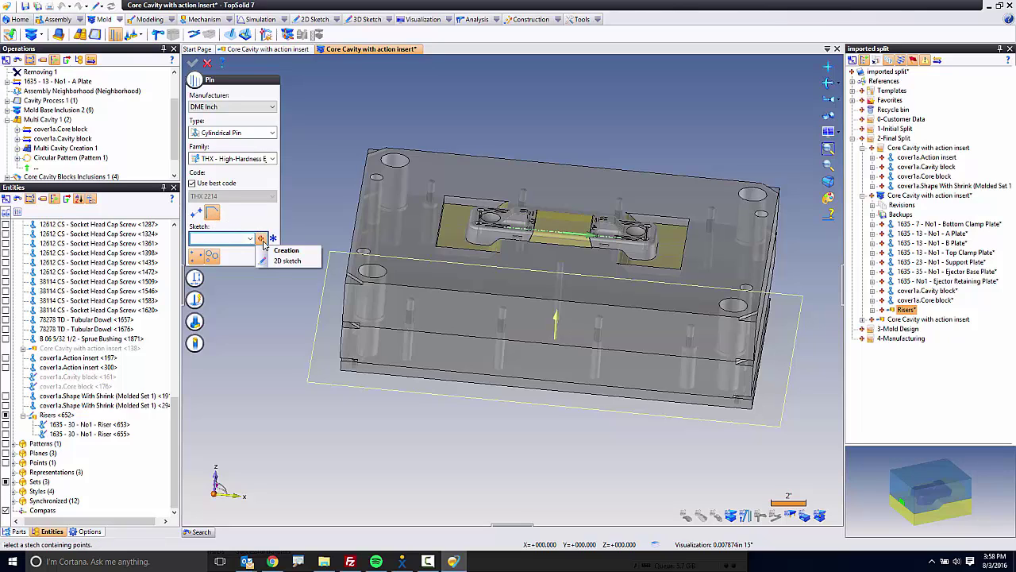
left_click(284, 261)
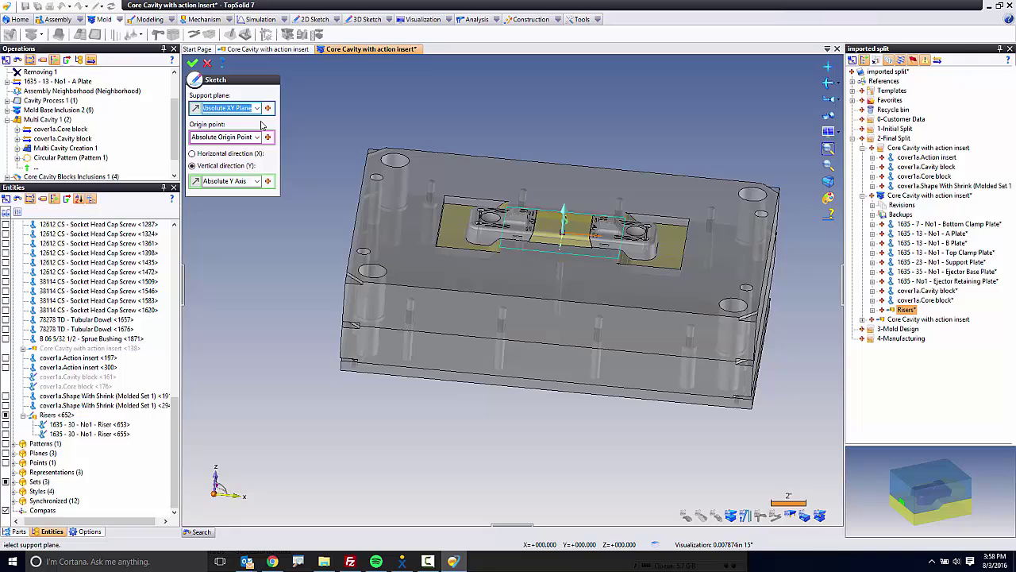
left_click(193, 63)
- View the sketch from above and turn on dynamic symmetry about both sketch axes
left_click(585, 34)
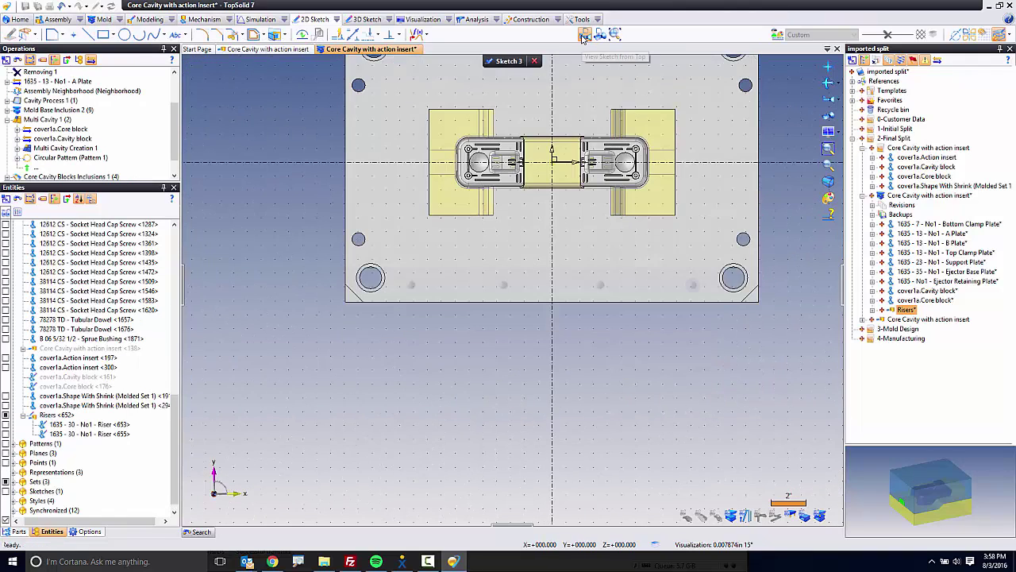
scroll(473, 264, "up", 3)
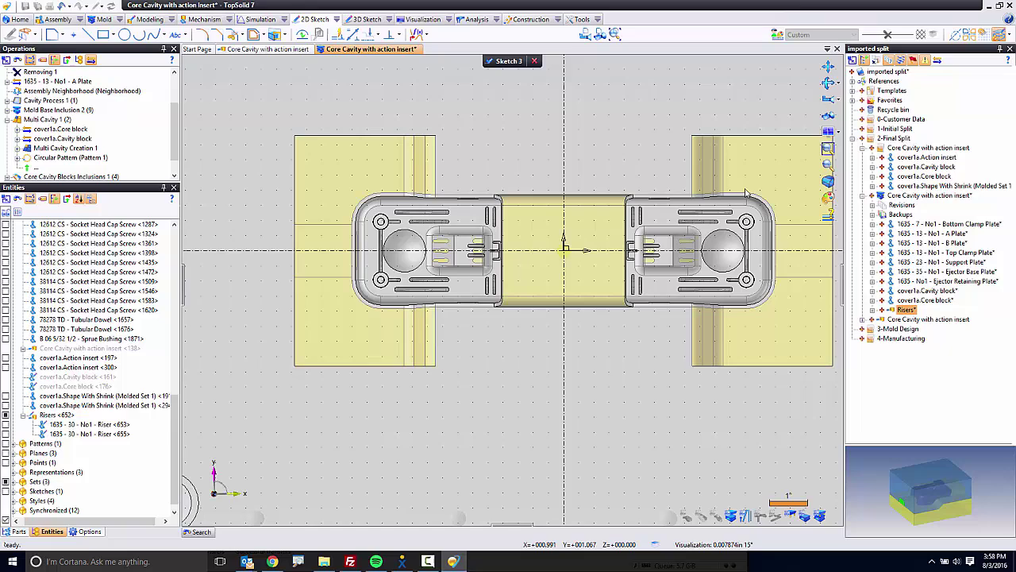
left_click(974, 35)
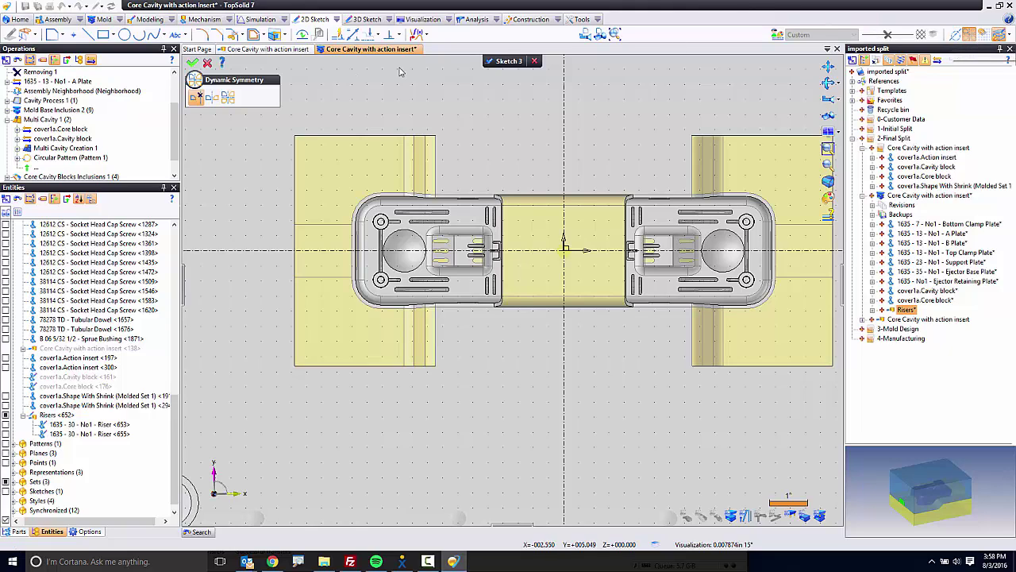
left_click(230, 98)
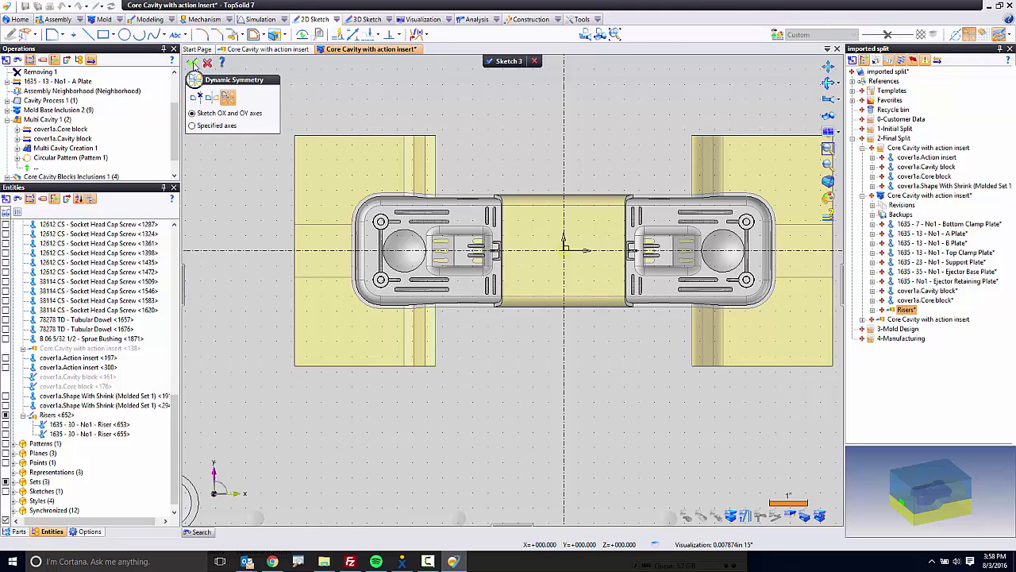
left_click(193, 62)
- Place two mirrored sets of Ø0.25 circles and two of Ø0.1875 circles
left_click(124, 34)
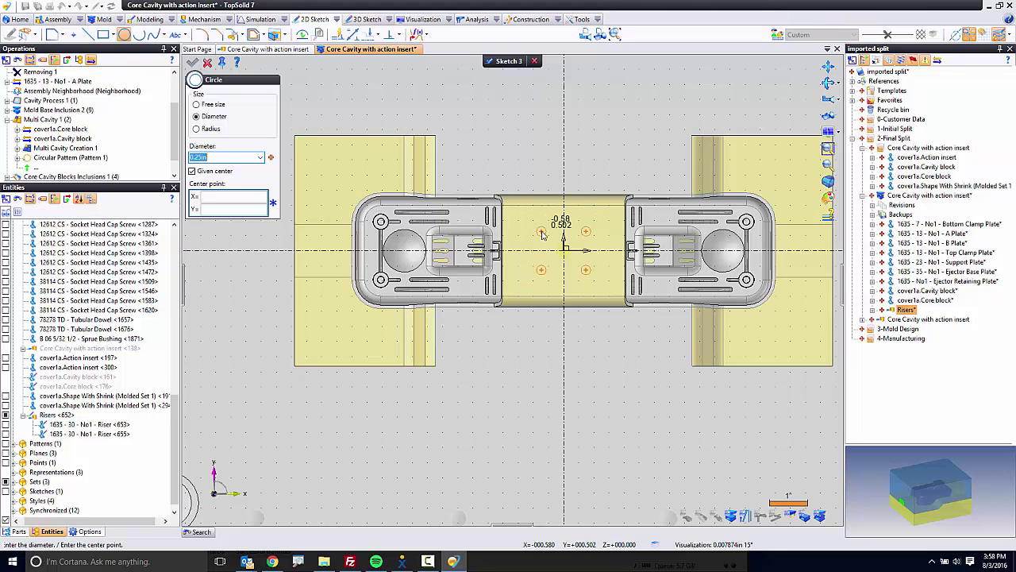
scroll(413, 230, "up", 5)
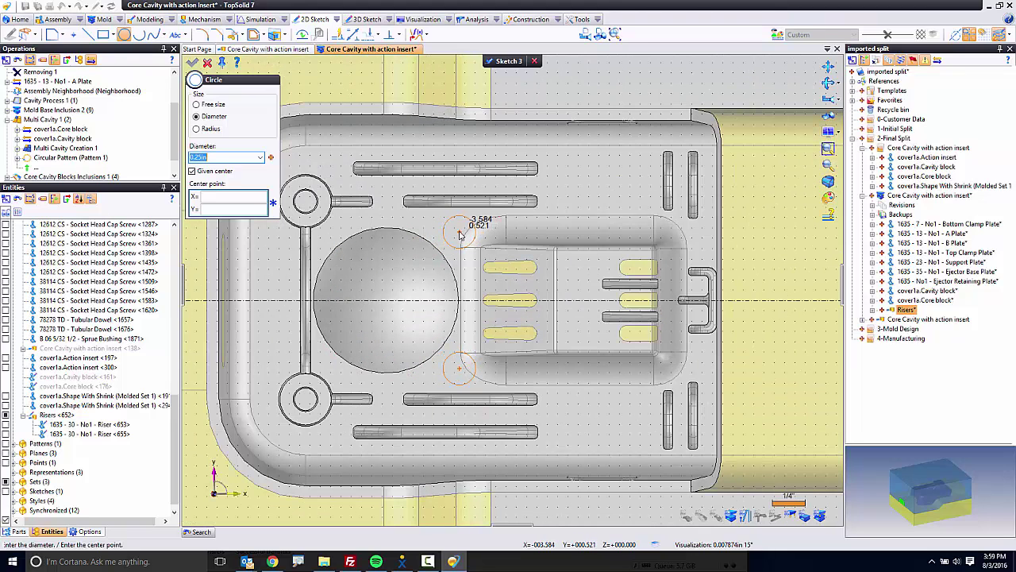
left_click(459, 231)
left_click(276, 242)
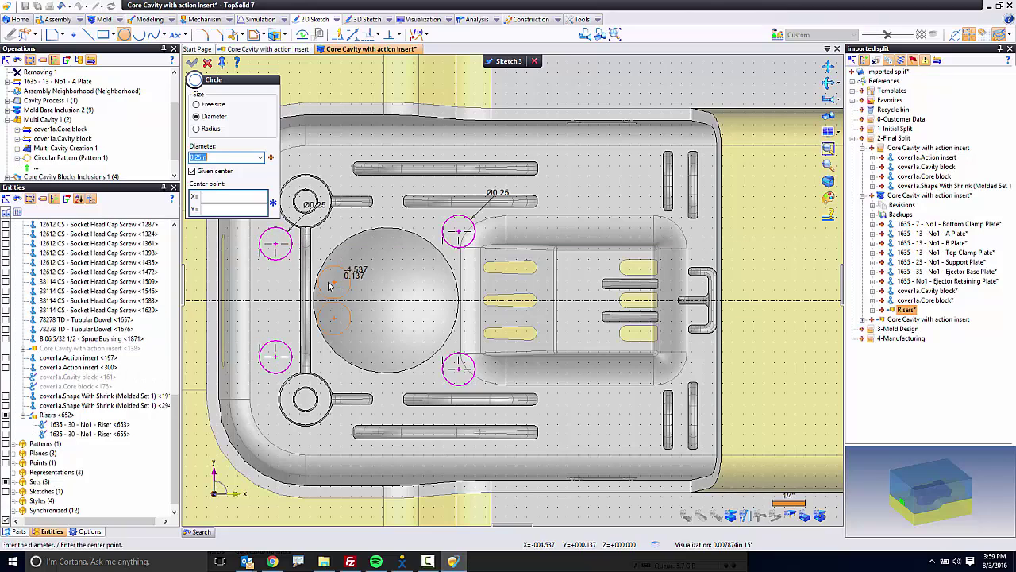
key("BackSpace")
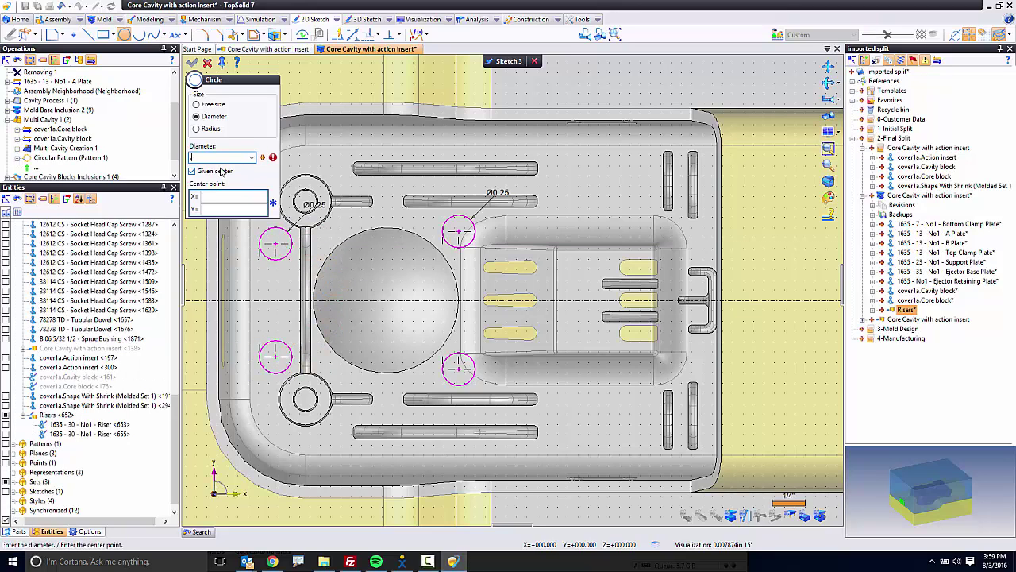
type(".1875")
key("Tab")
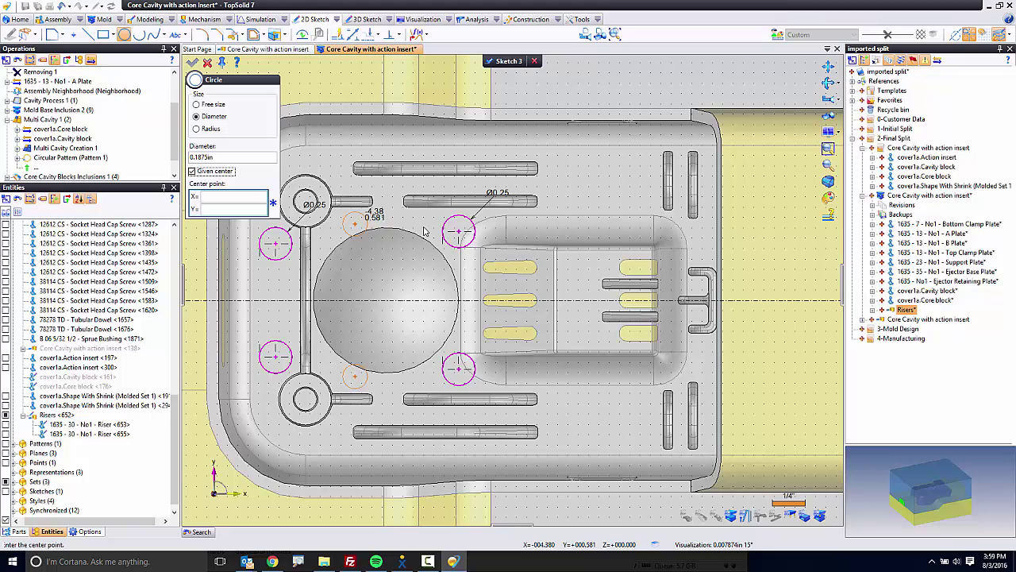
left_click(388, 203)
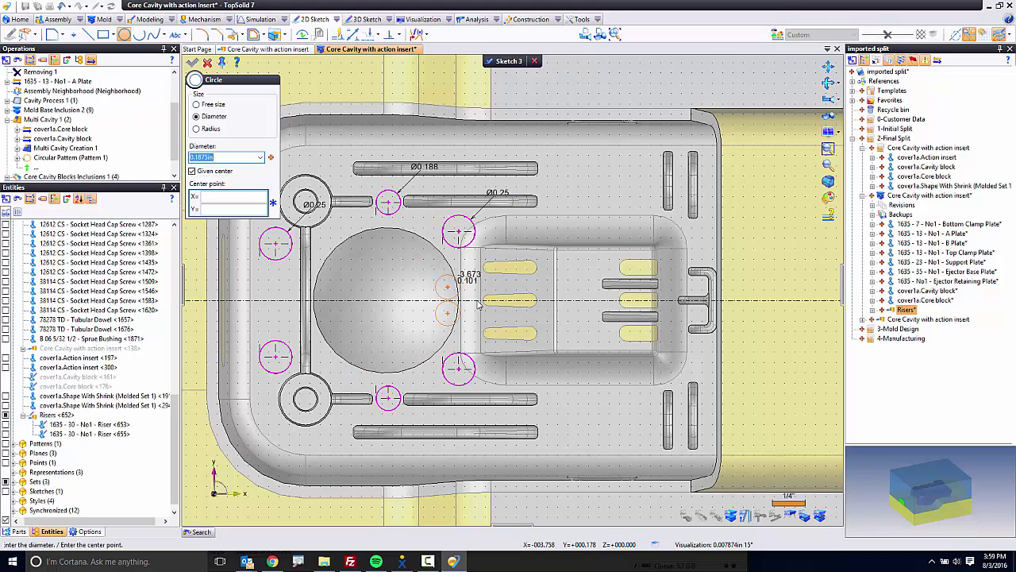
left_click(578, 282)
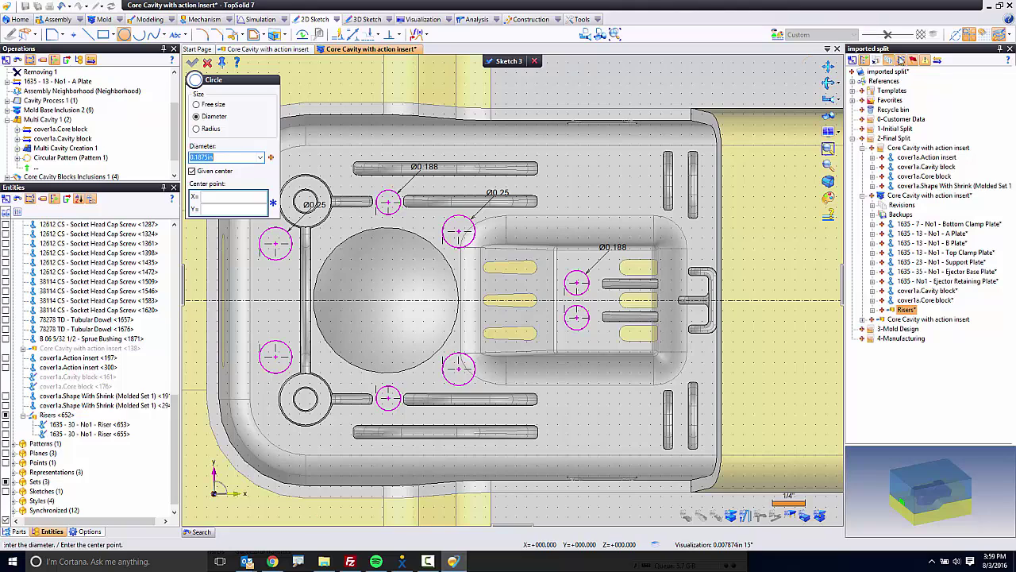
- Restrict symmetry to the OY axis only and add the central Ø0.375 circle
left_click(970, 36)
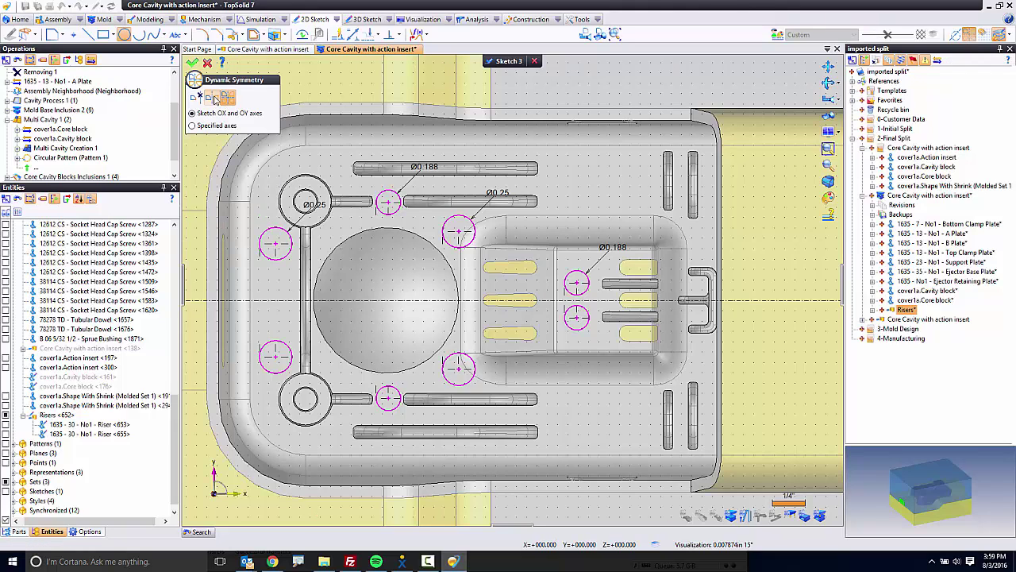
left_click(192, 126)
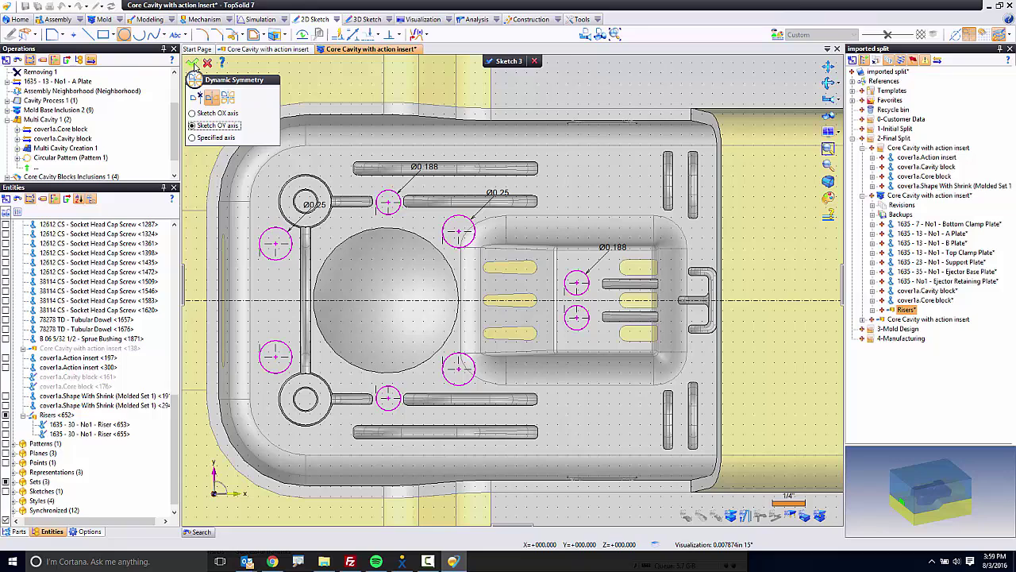
left_click(193, 62)
left_click(222, 157)
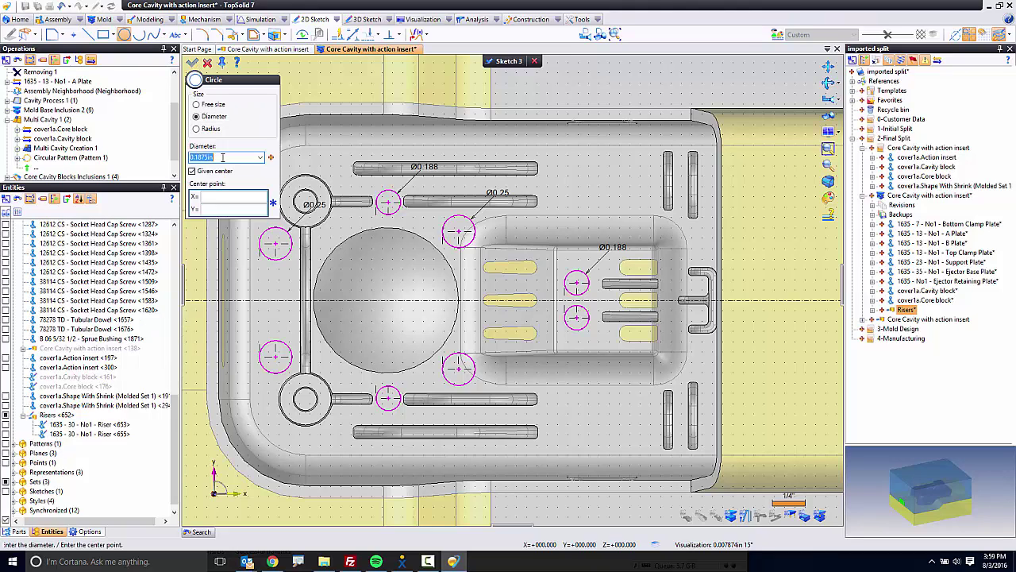
type(".375")
key("Return")
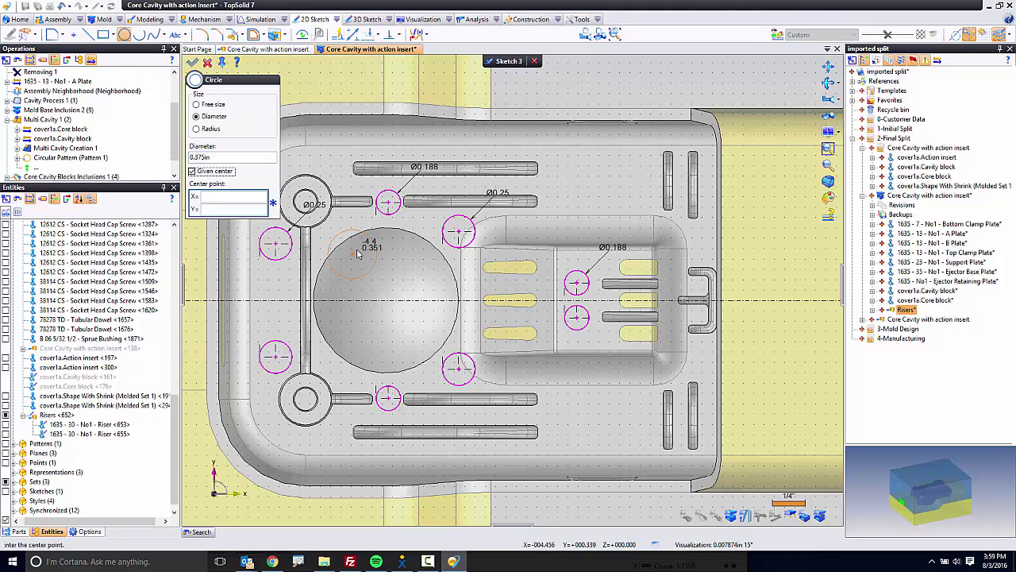
key("Escape")
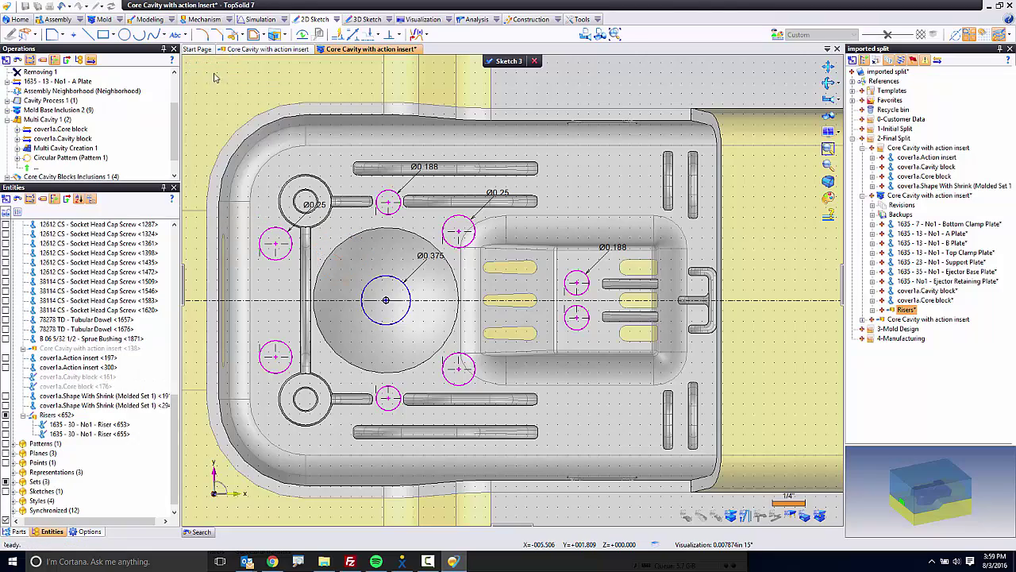
scroll(308, 159, "down", 4)
scroll(311, 169, "down", 2)
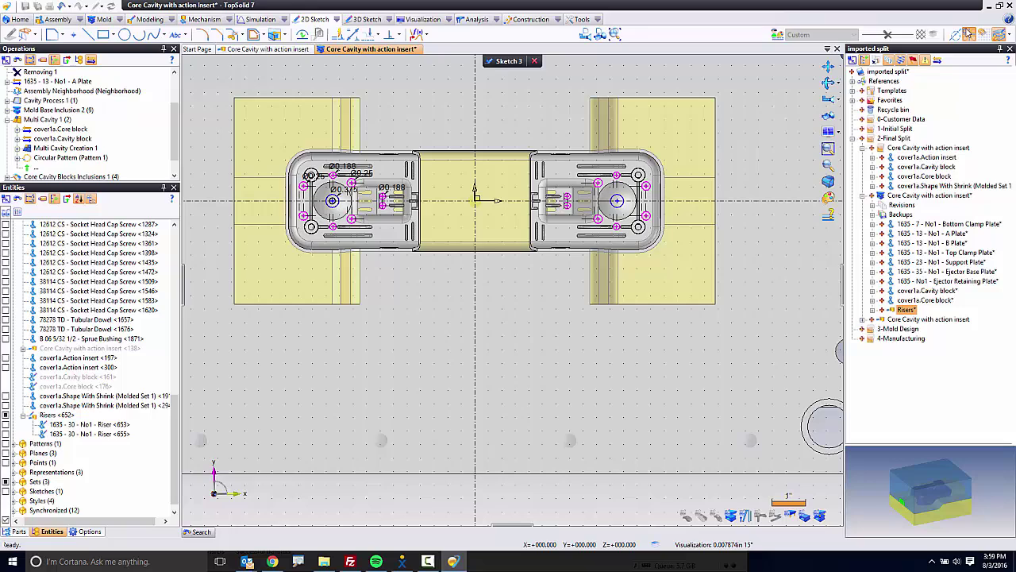
left_click(968, 34)
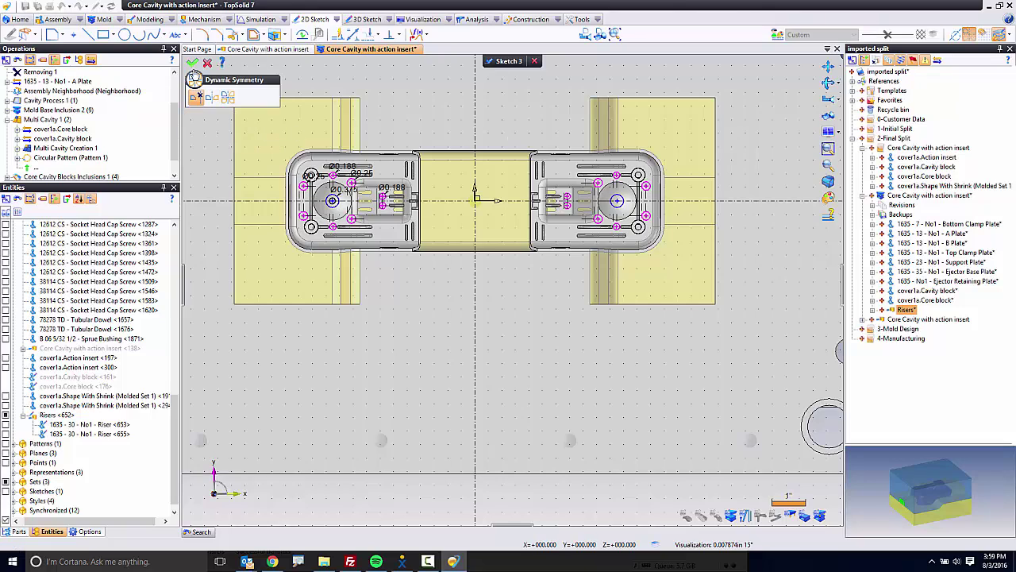
- Dimension a circle centre 0.5 from the horizontal sketch axis
left_click(193, 63)
scroll(333, 171, "up", 4)
scroll(320, 165, "up", 1)
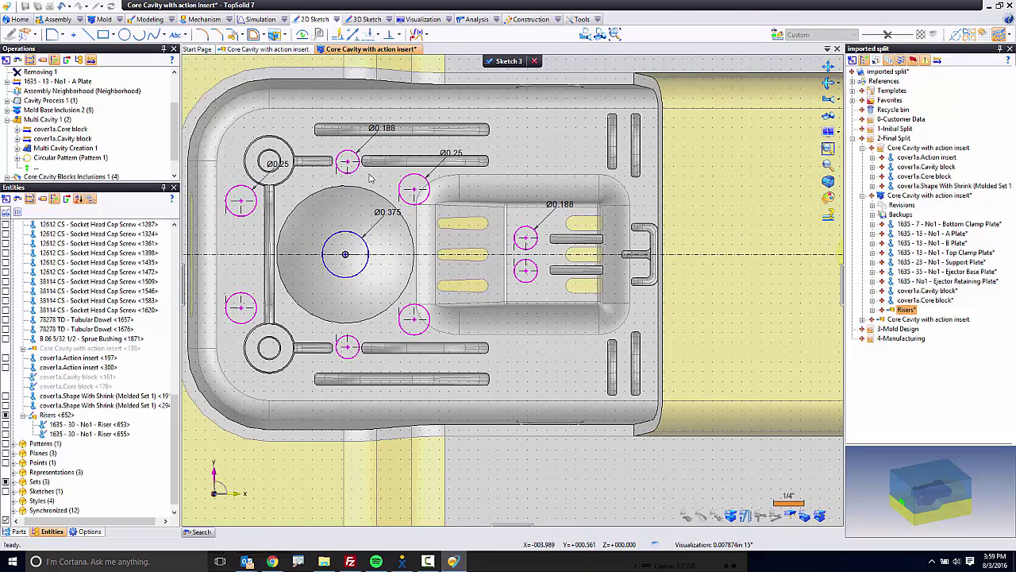
left_click(353, 34)
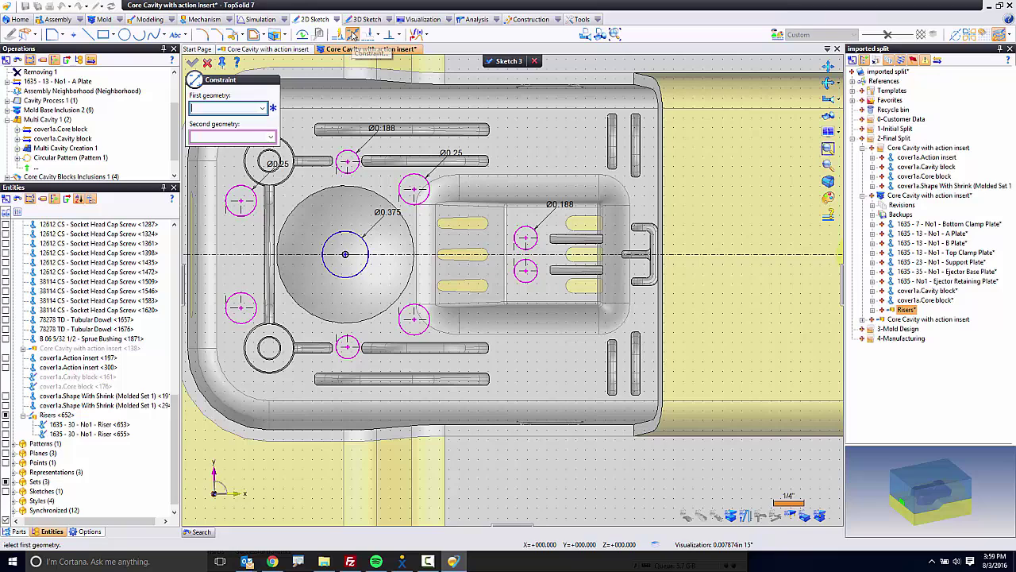
left_click(415, 190)
left_click(423, 254)
left_click(737, 220)
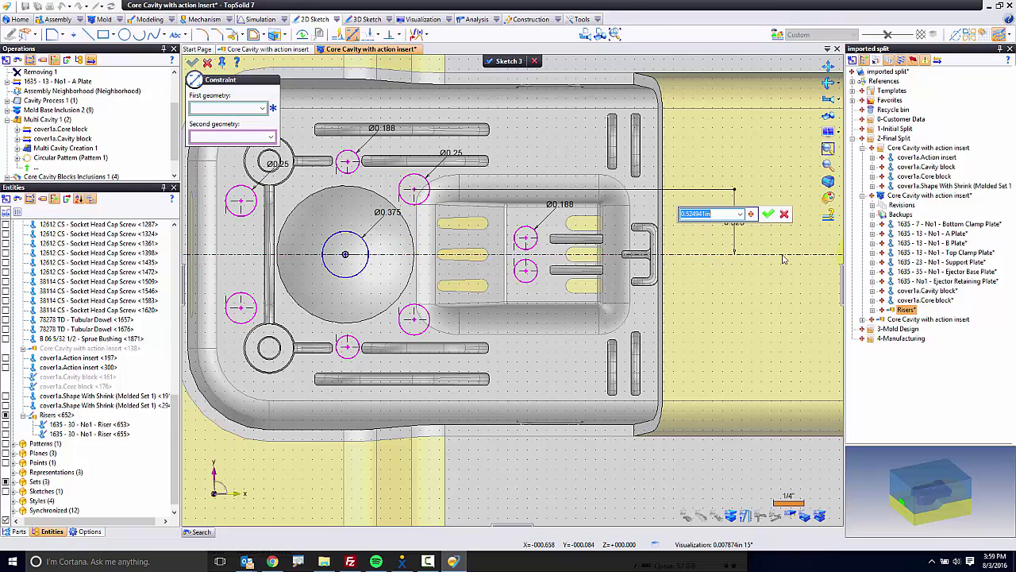
type("0.625")
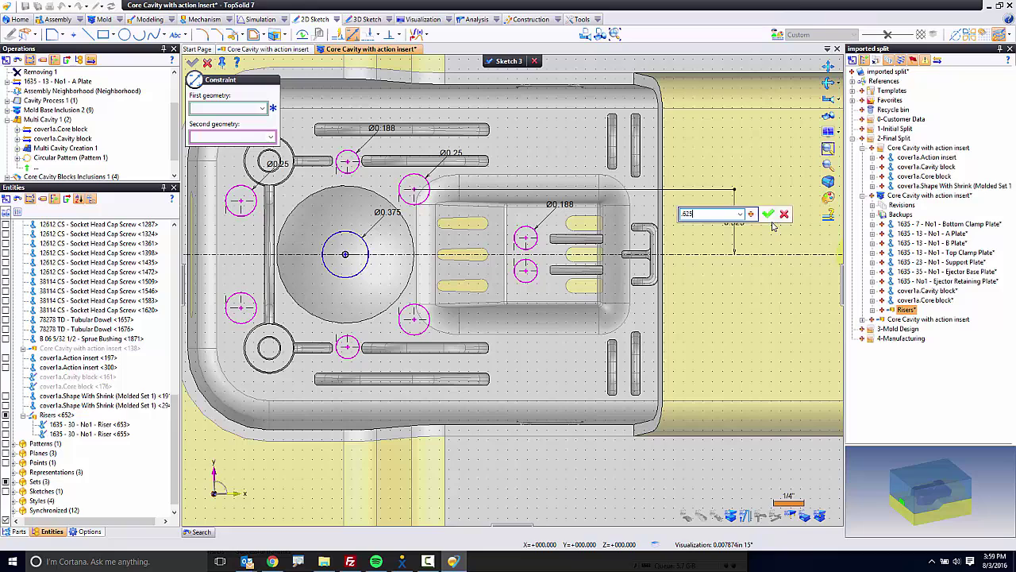
key("Return")
double_click(733, 216)
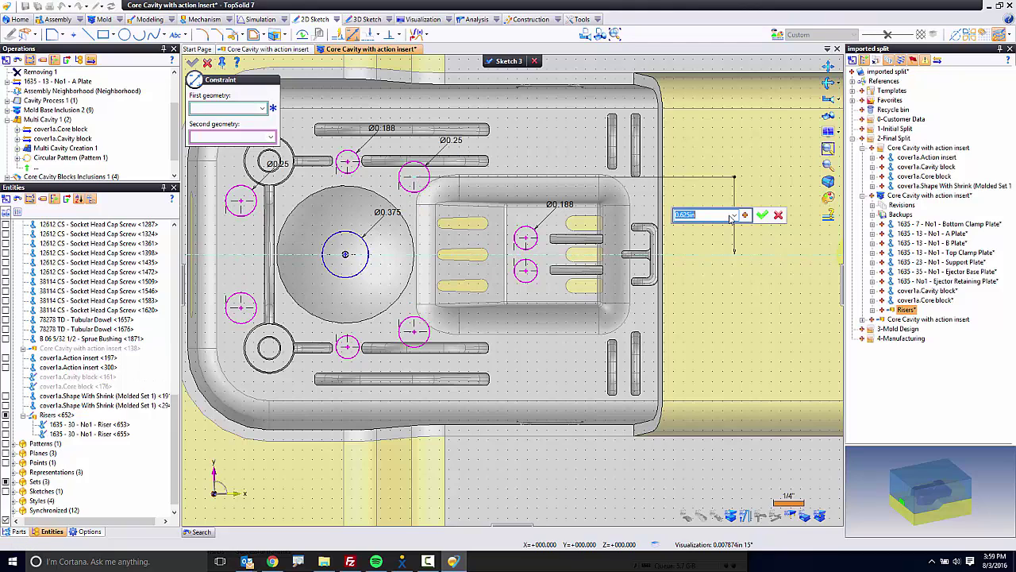
type("0.5")
key("Return")
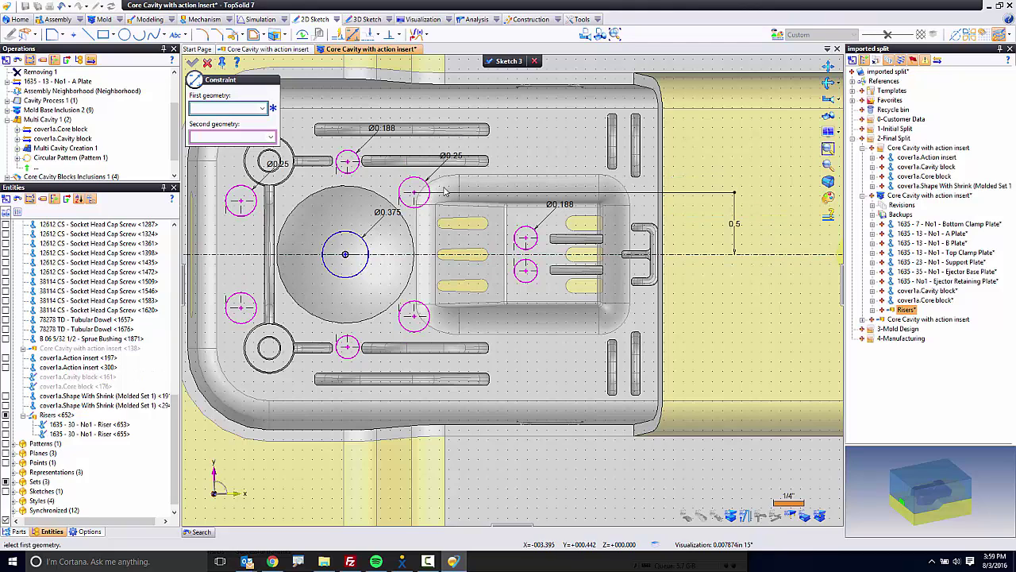
- Dimension the circle centre 3.5625 horizontally from the sketch origin
left_click(413, 196)
scroll(413, 199, "down", 3)
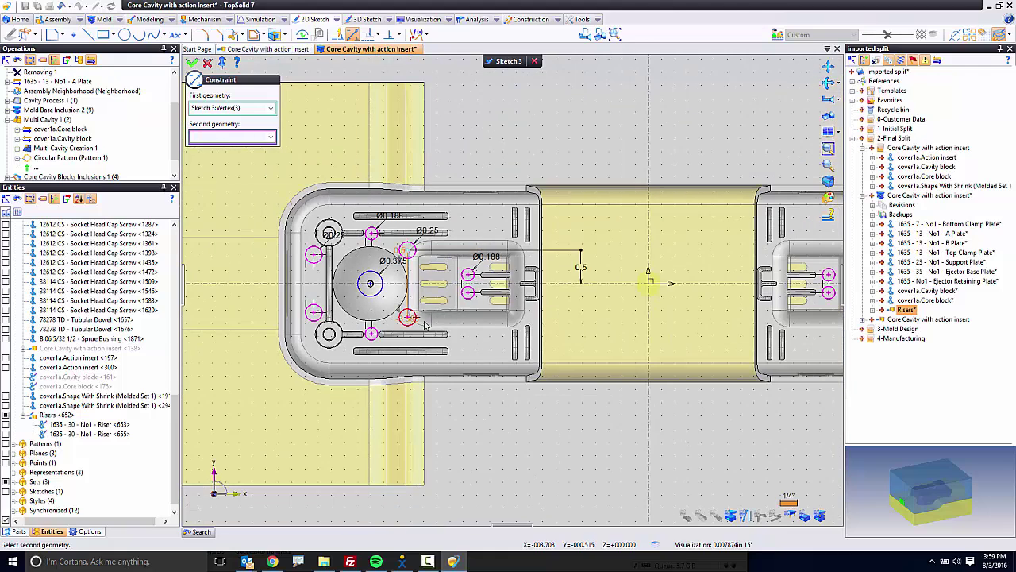
left_click(648, 262)
left_click(540, 150)
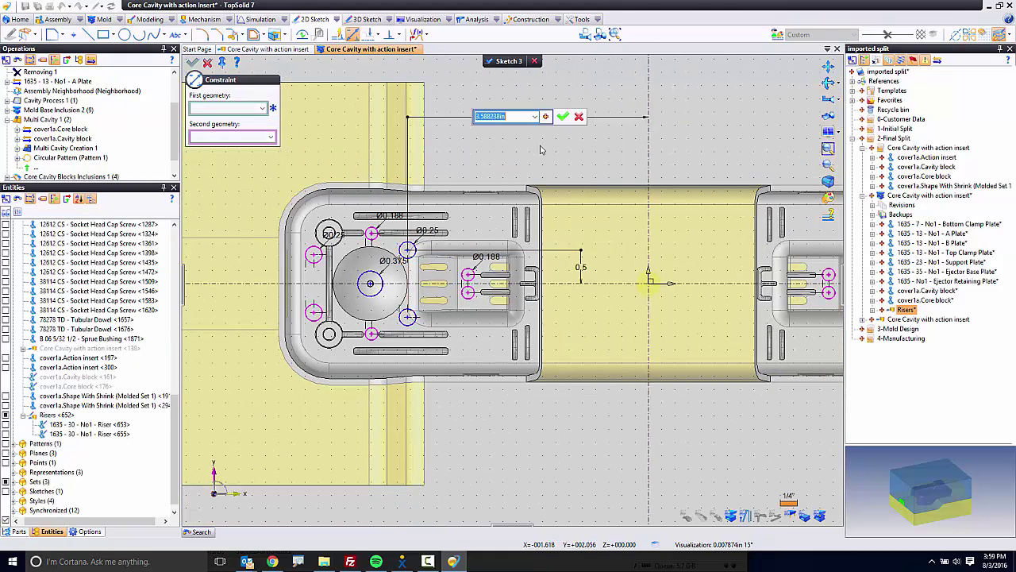
type("3.5625")
key("Return")
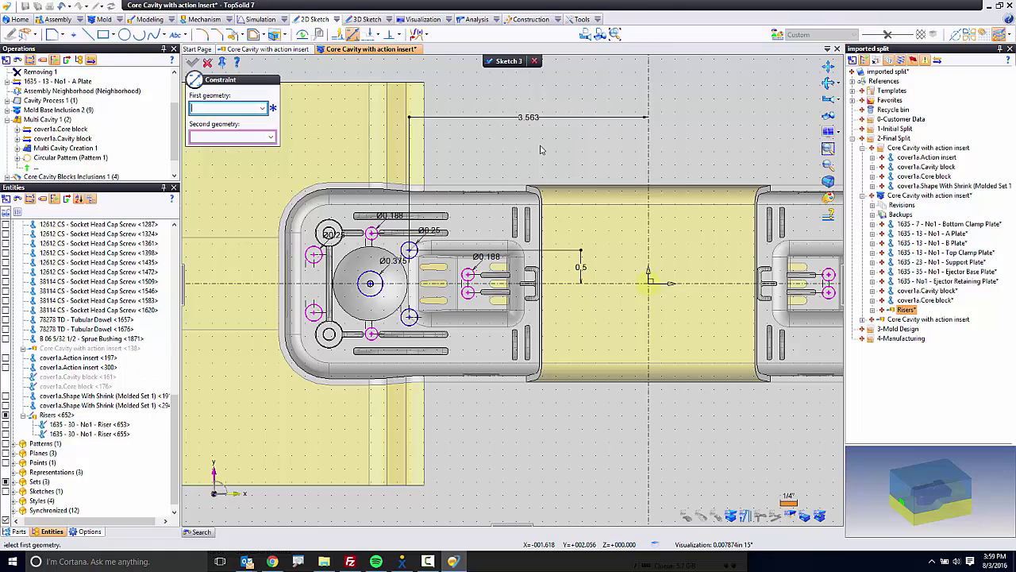
left_click(514, 210)
scroll(364, 230, "up", 8)
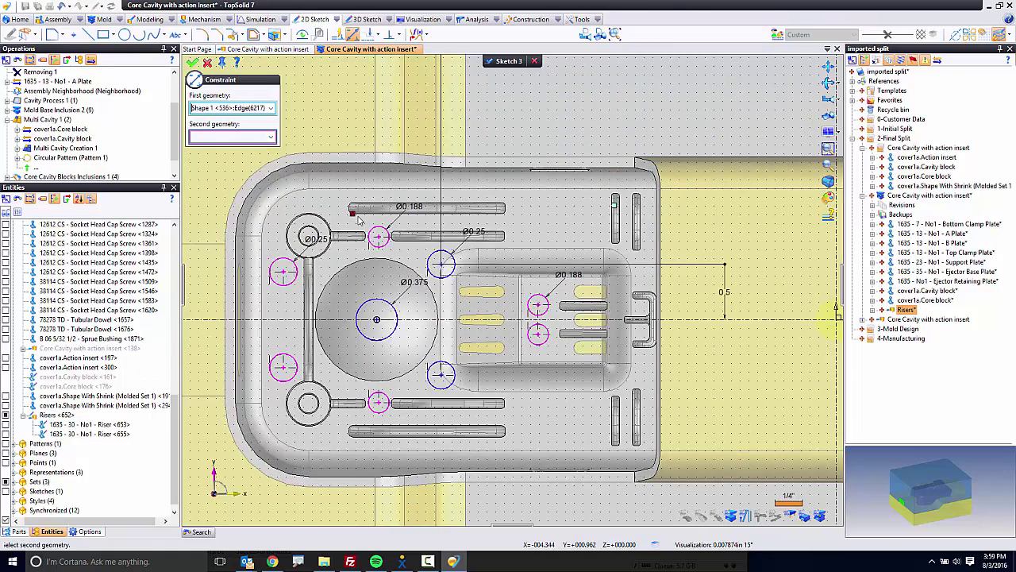
- Centre the small circle horizontally between the two slot end edges
left_click(208, 62)
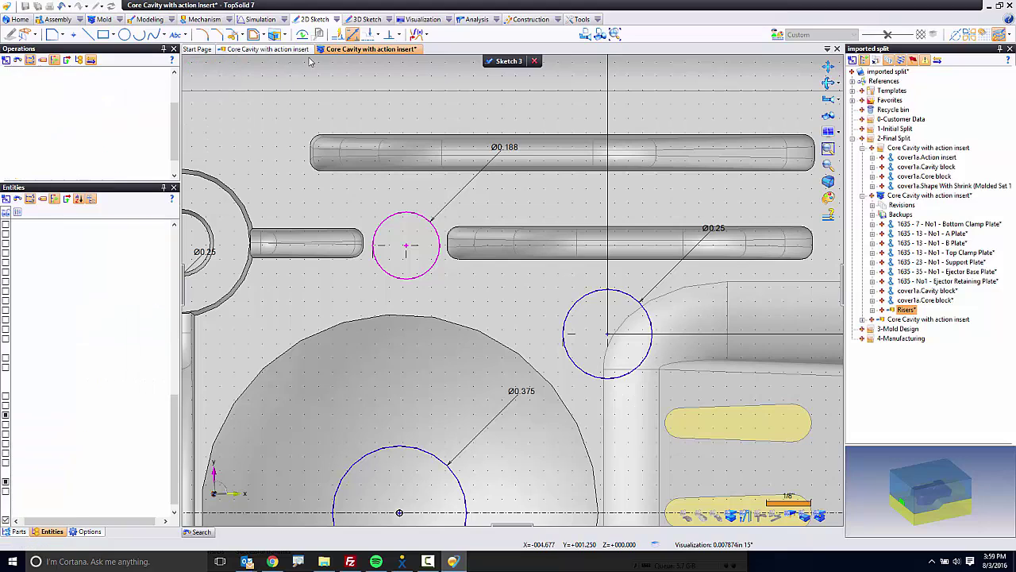
left_click(394, 35)
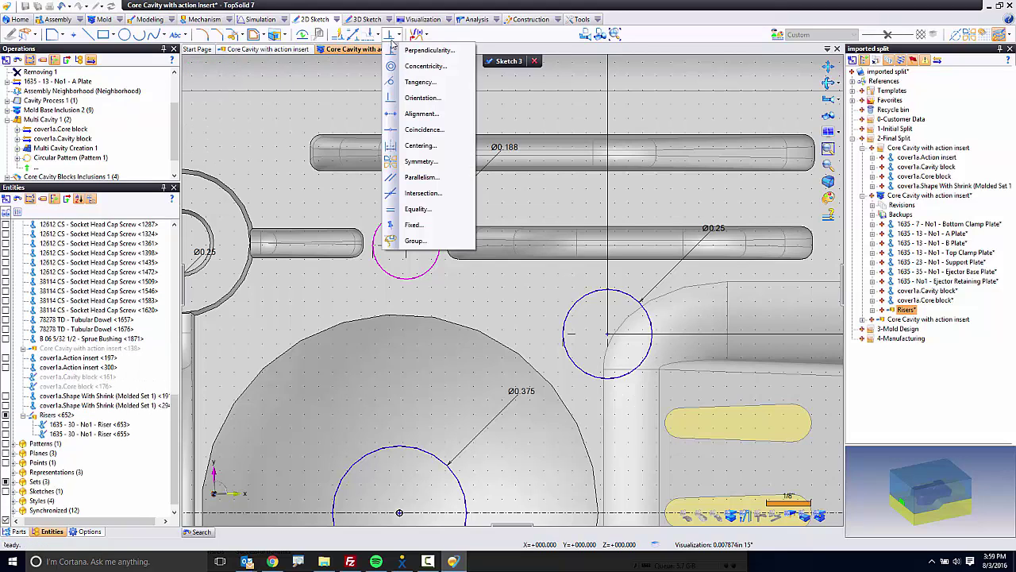
left_click(448, 145)
scroll(378, 260, "up", 3)
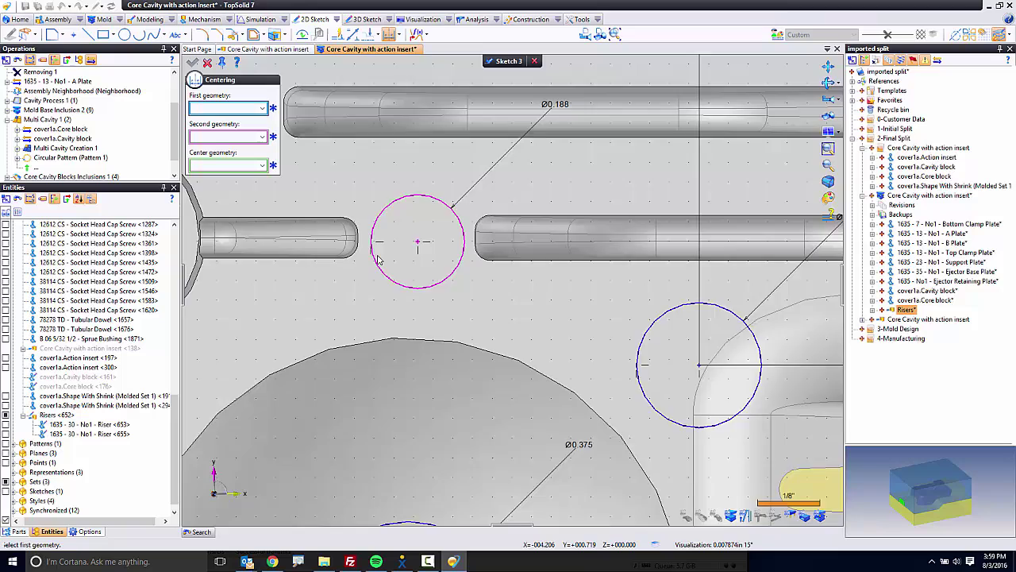
left_click(350, 234)
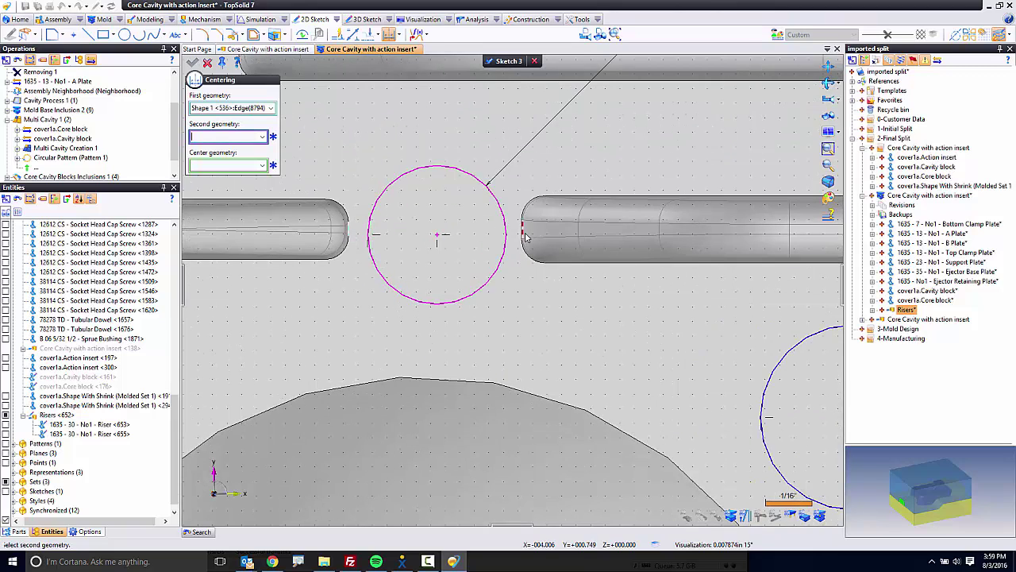
left_click(522, 235)
left_click(438, 236)
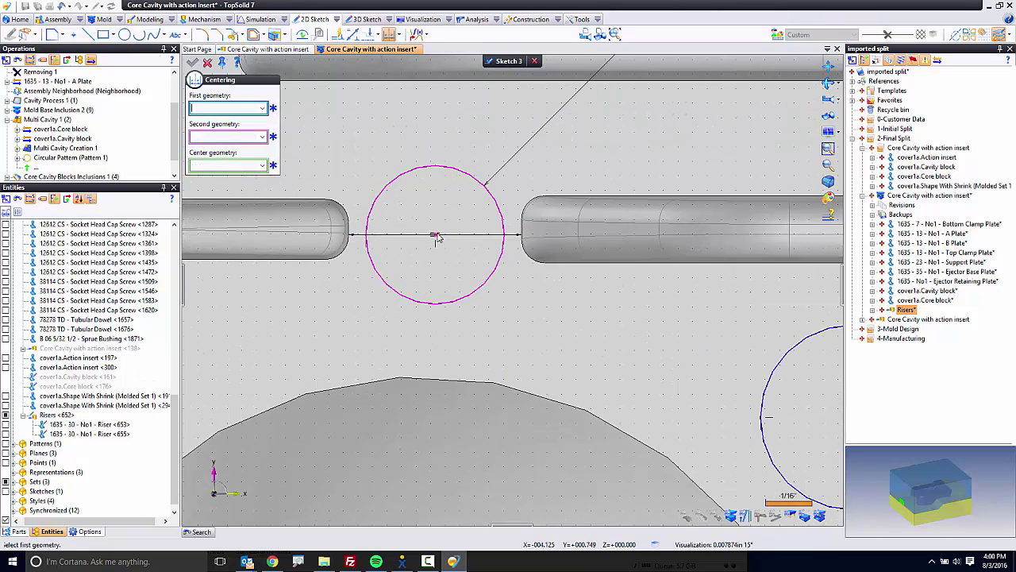
- Centre the small circle vertically between the left slot's top and bottom edges
left_click(293, 200)
left_click(290, 260)
left_click(435, 237)
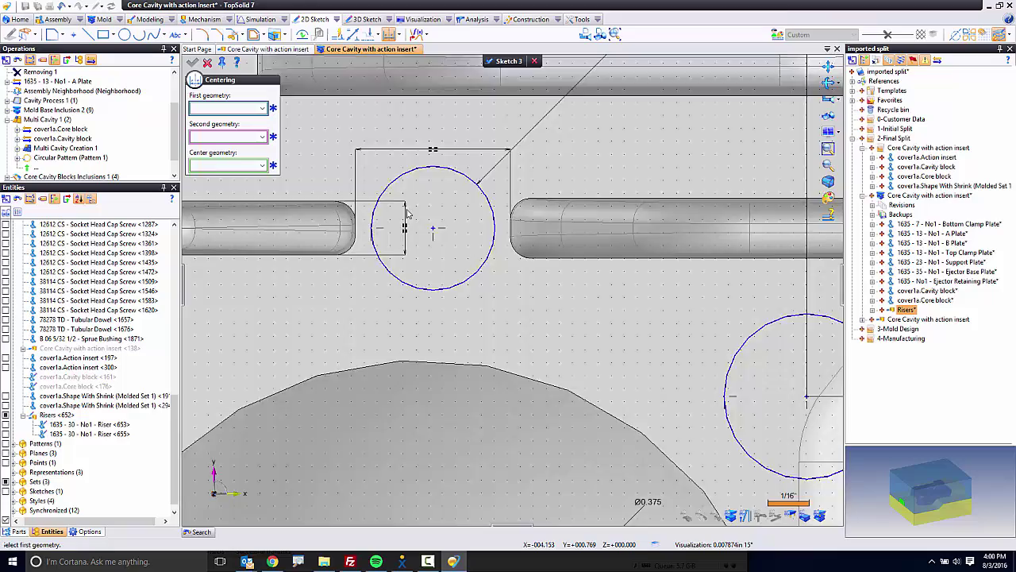
scroll(408, 213, "down", 6)
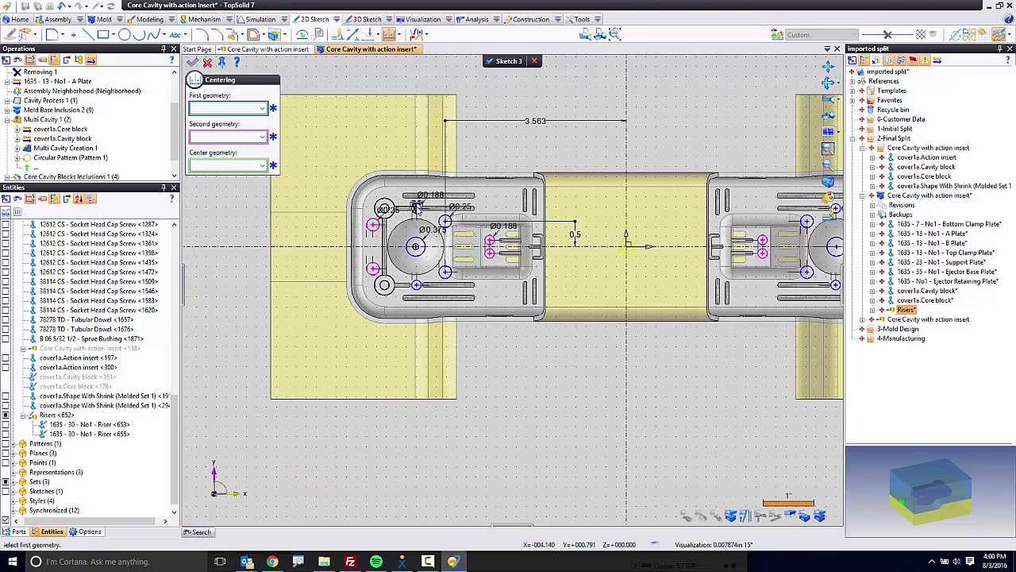
scroll(417, 208, "up", 4)
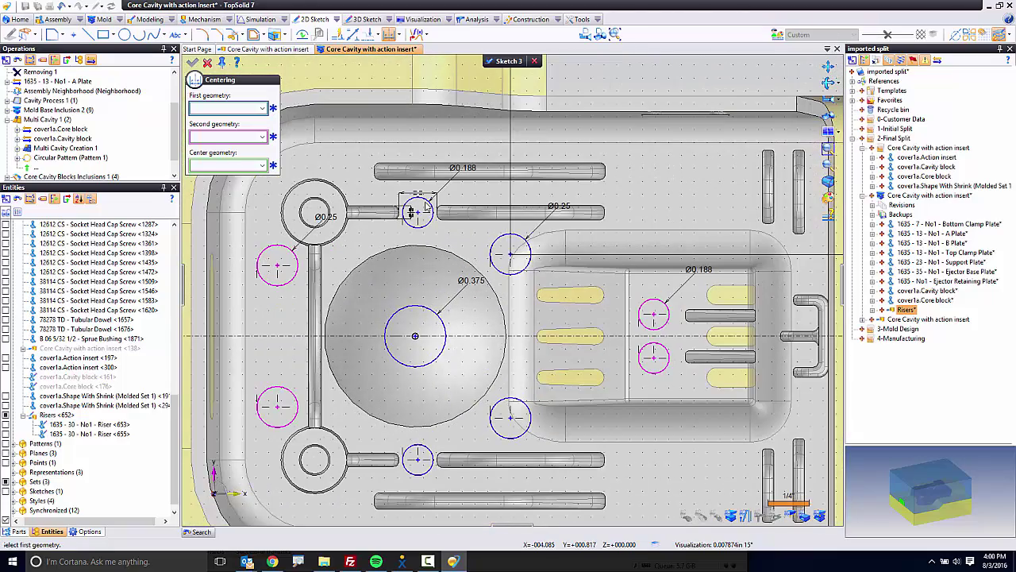
left_click(208, 63)
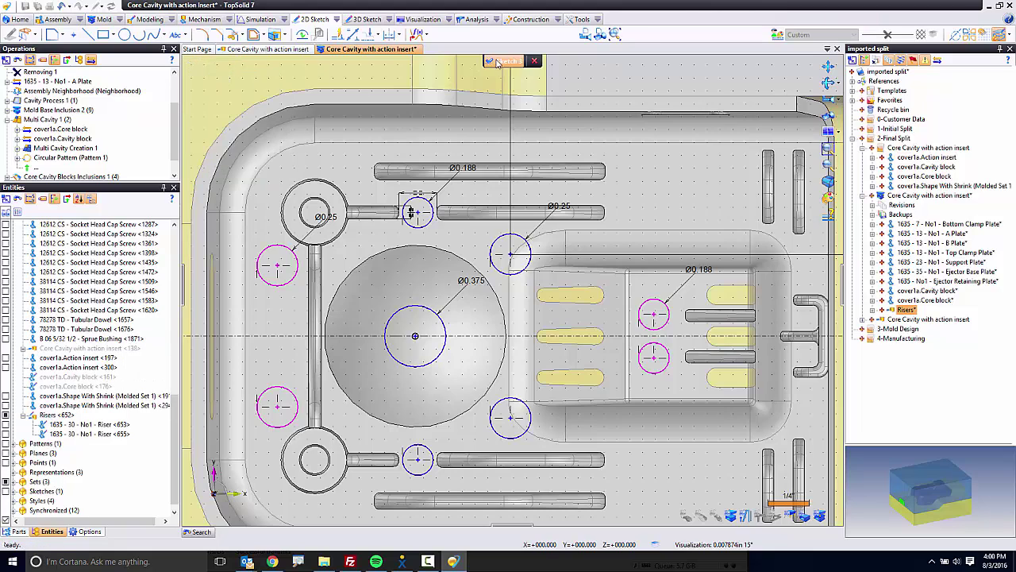
- Close Sketch 3 and key the DME cylindrical pins at 90° orientation along the absolute X axis
left_click(495, 62)
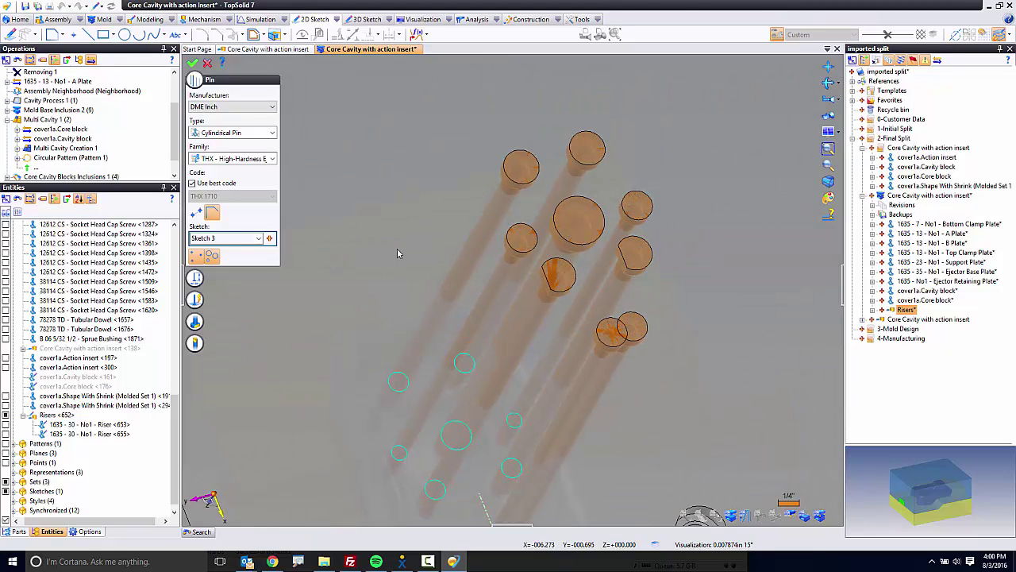
left_click(195, 322)
left_click(222, 402)
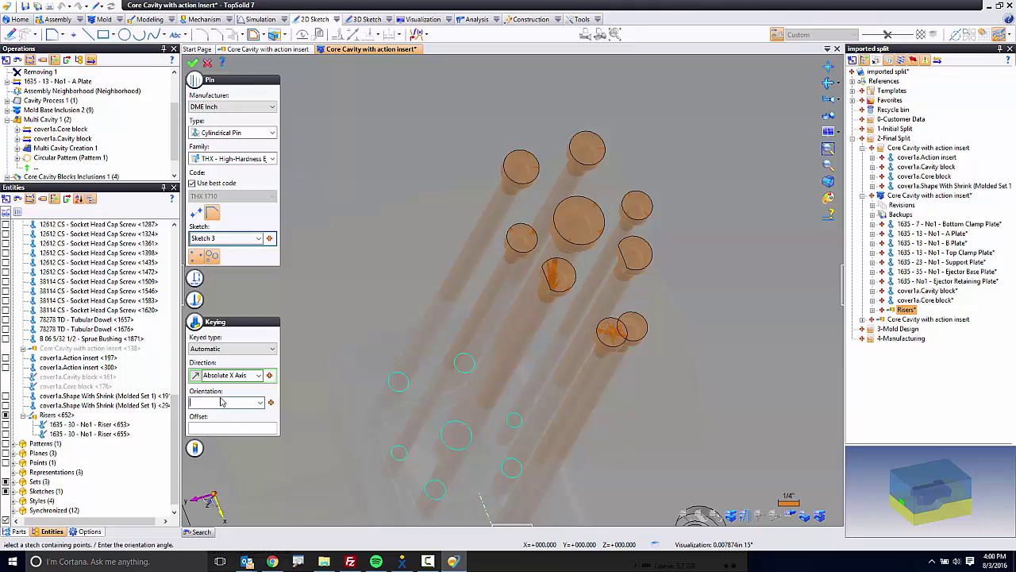
type("90")
key("Return")
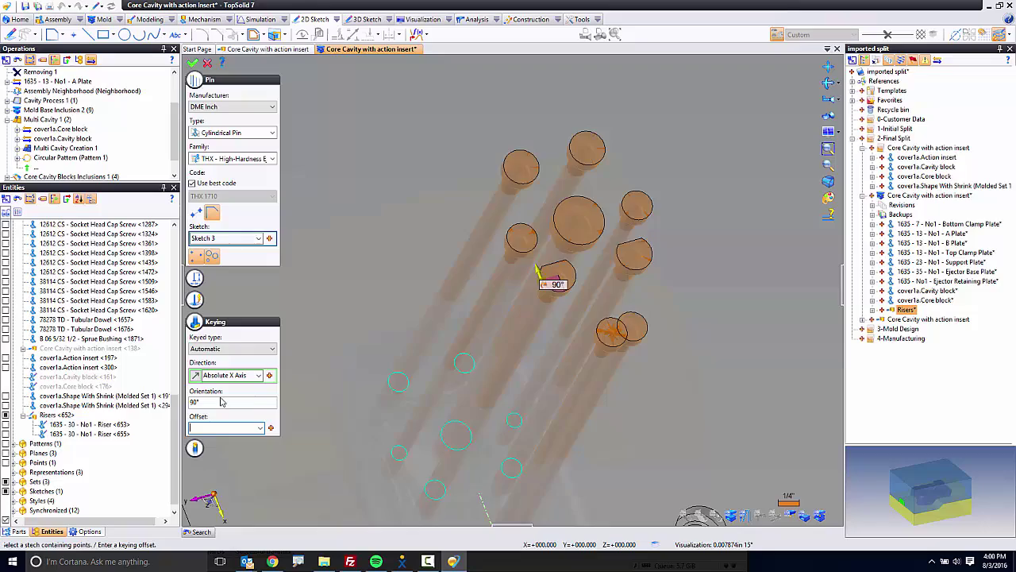
scroll(332, 241, "down", 5)
- Turn off automatic trimming detection, trim the pins to both cover1a shrink shapes, and create them
scroll(332, 240, "up", 6)
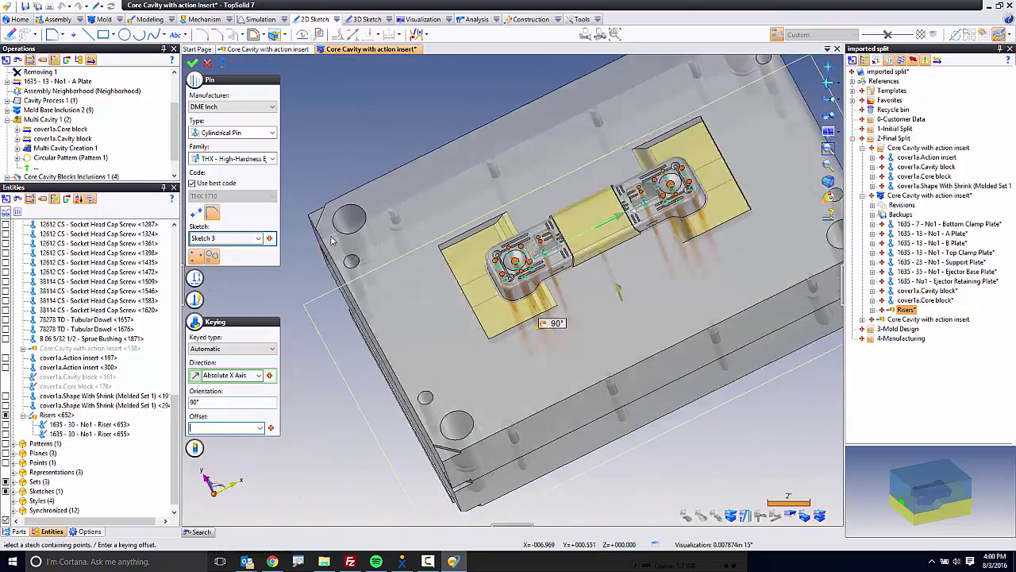
scroll(331, 241, "up", 1)
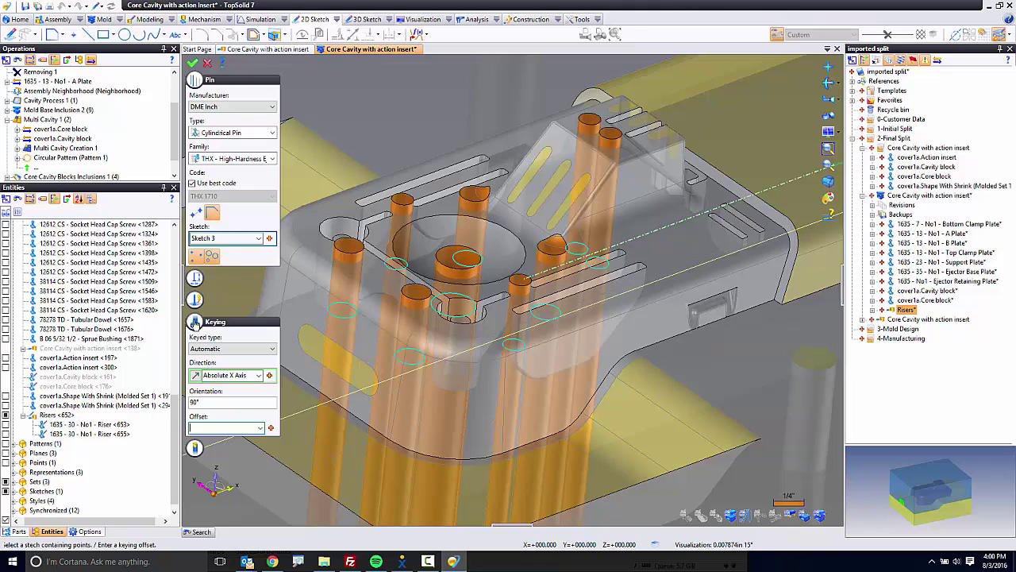
left_click(195, 321)
left_click(194, 345)
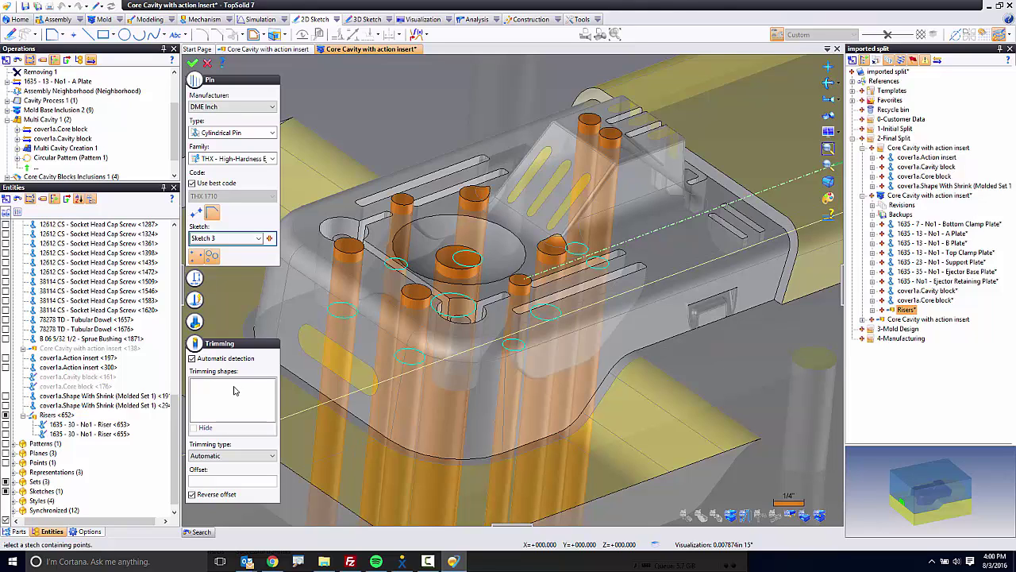
left_click(5, 403)
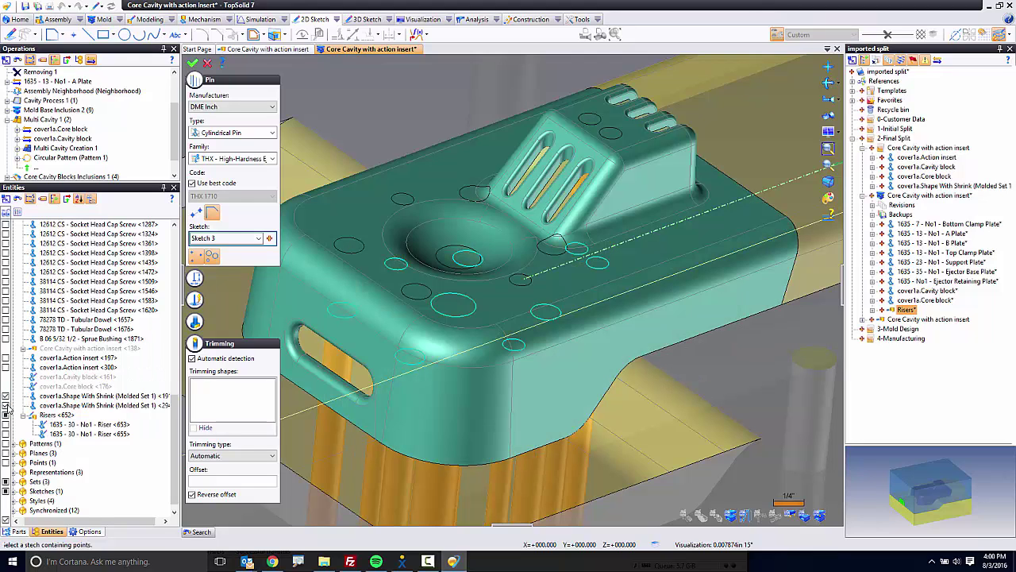
left_click(207, 360)
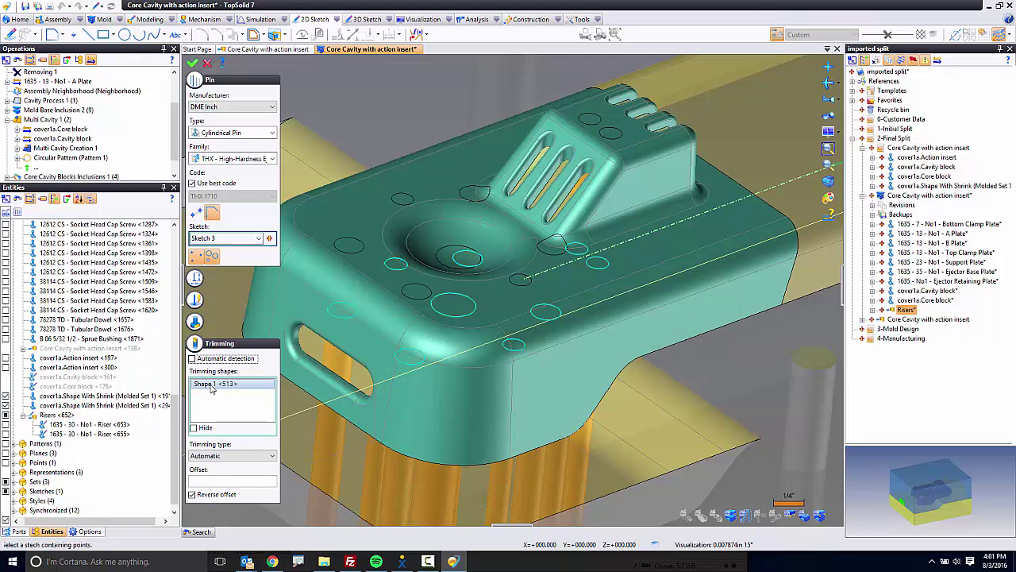
left_click(212, 386)
key("Delete")
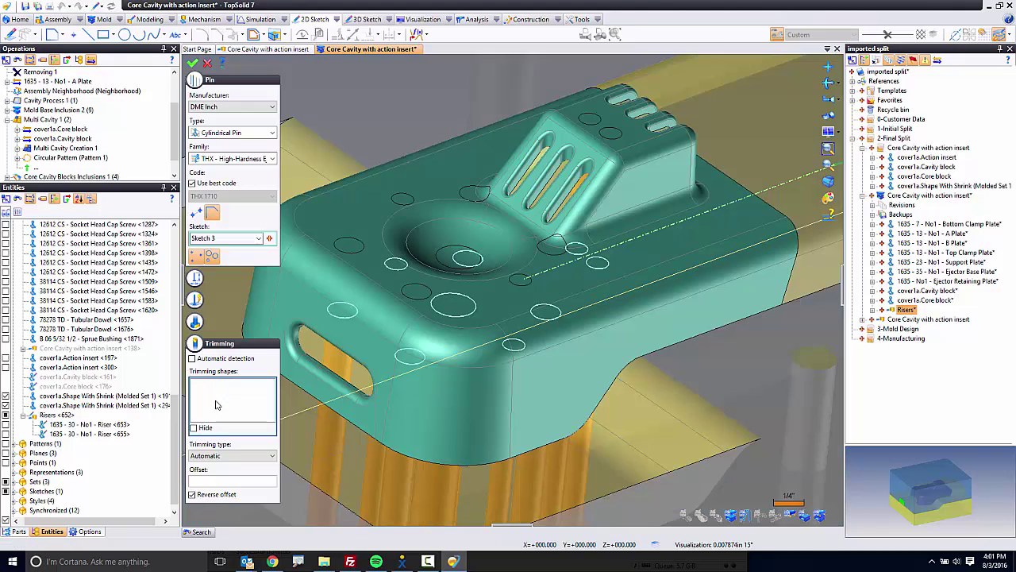
left_click(445, 387)
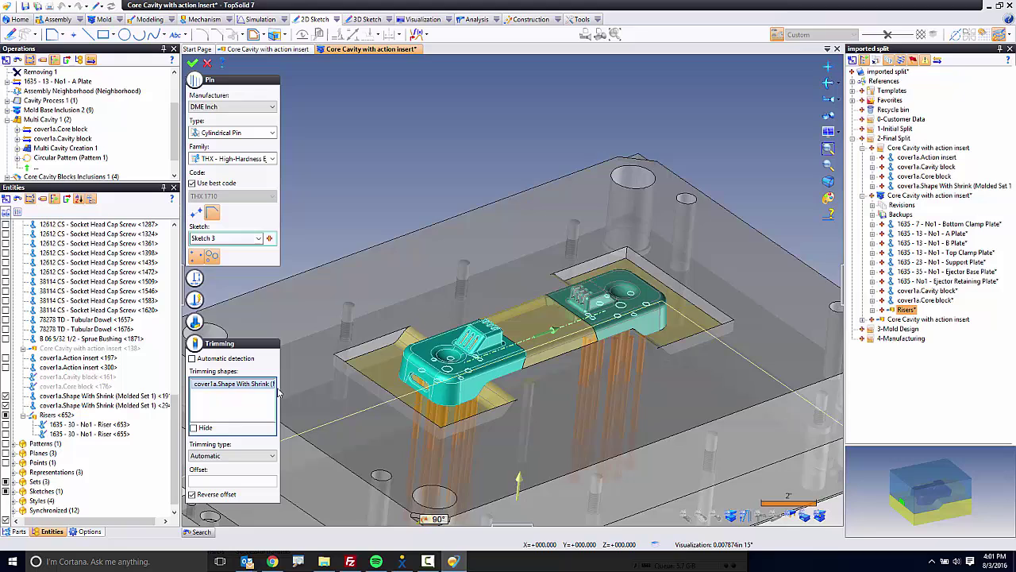
left_click(601, 300)
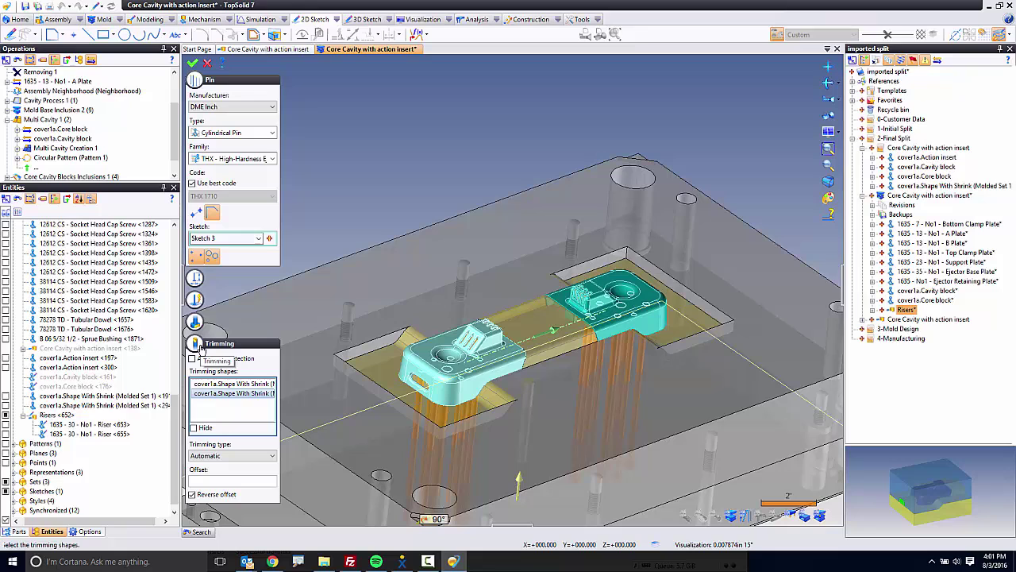
left_click(193, 63)
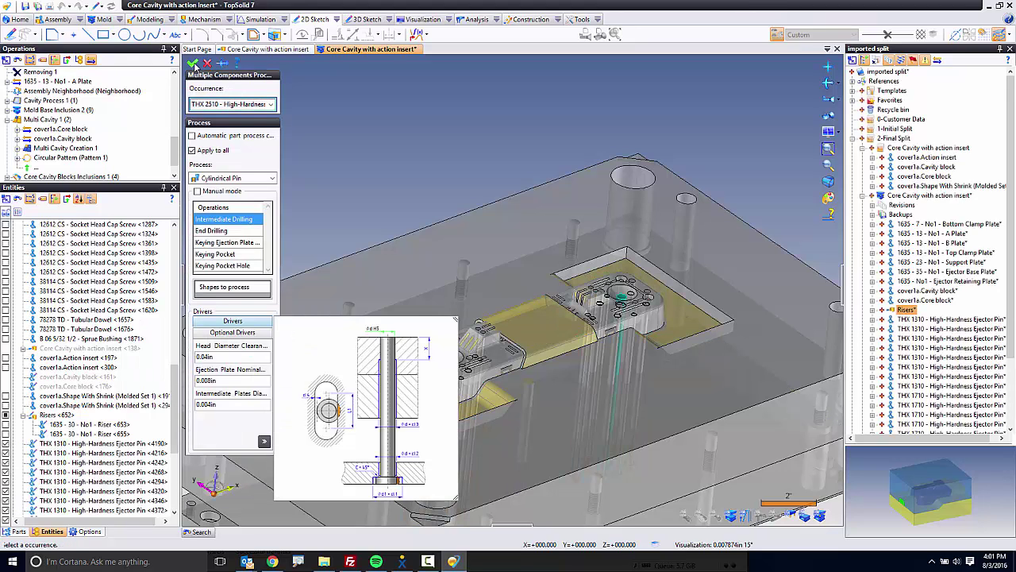
- Set 1in boring length, 0.0625in intermediate-plate and head clearances, and 0.0312in ejection-plate clearance
left_click(426, 354)
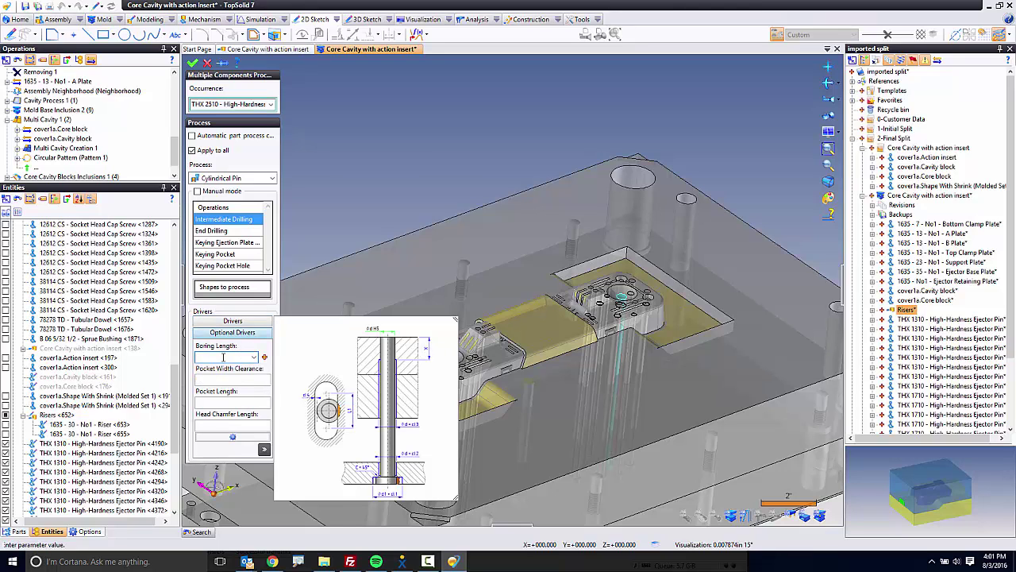
type("1in")
key("Return")
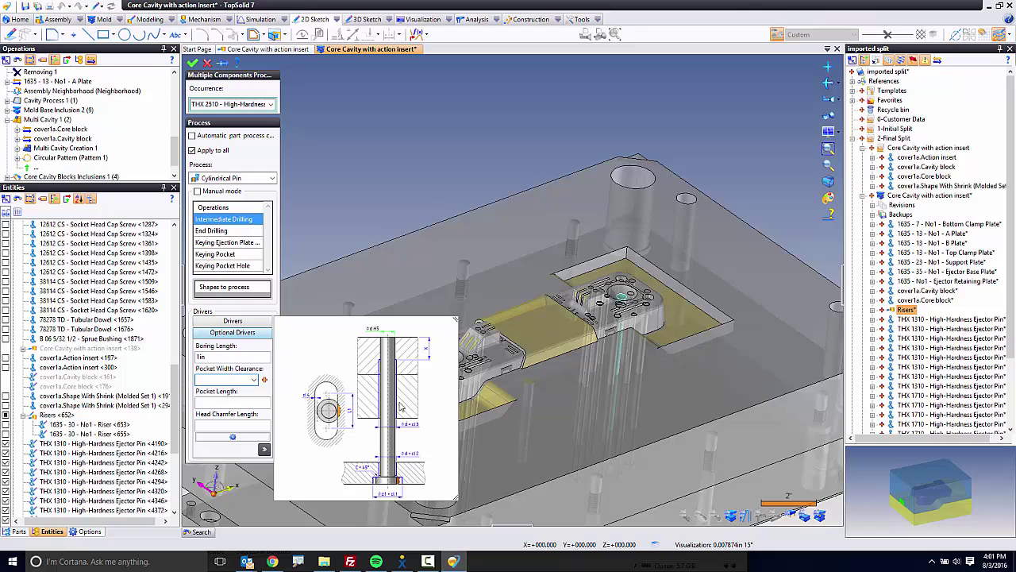
left_click(412, 430)
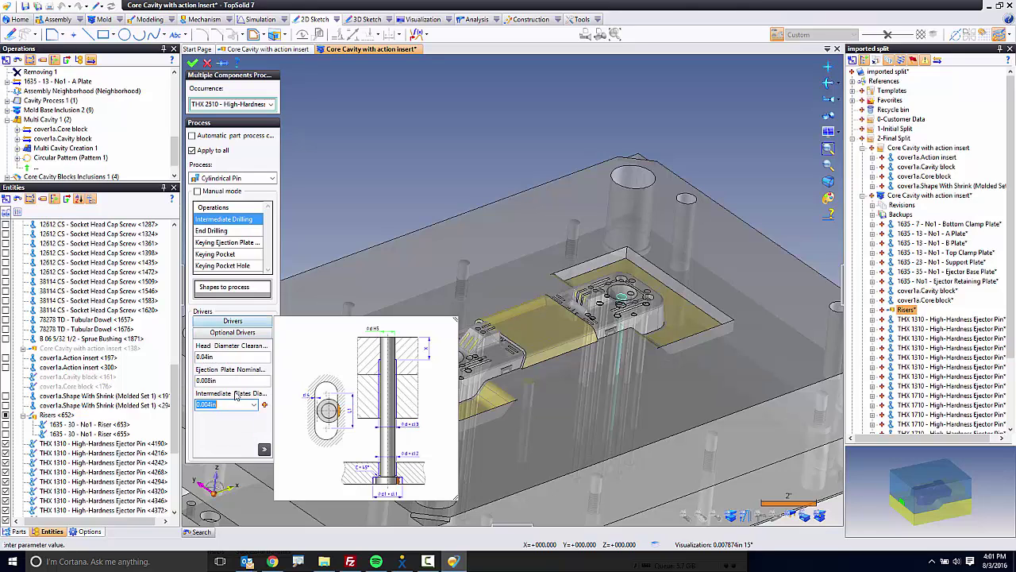
type(".0625")
left_click(227, 381)
type(".0312")
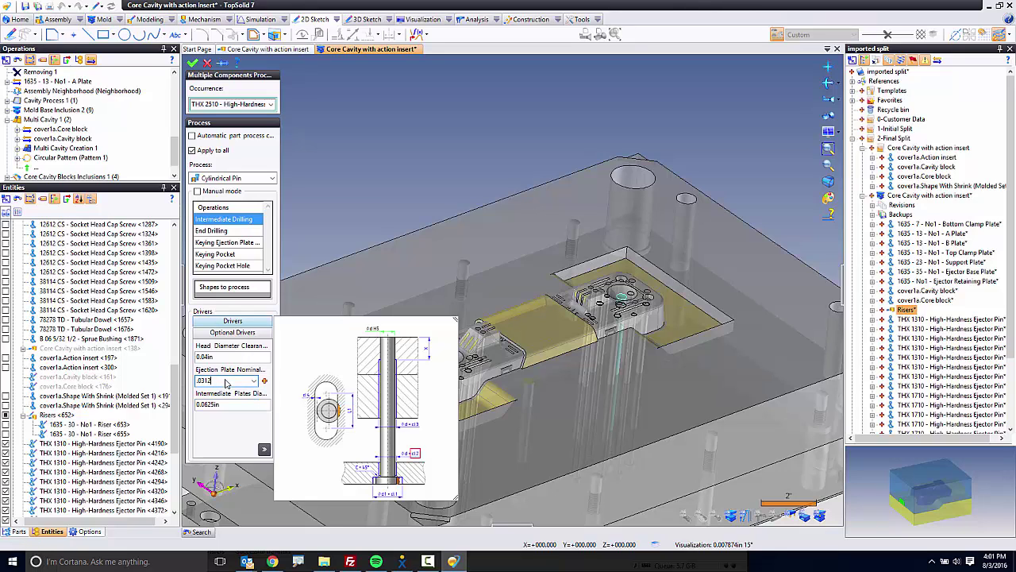
key("Tab")
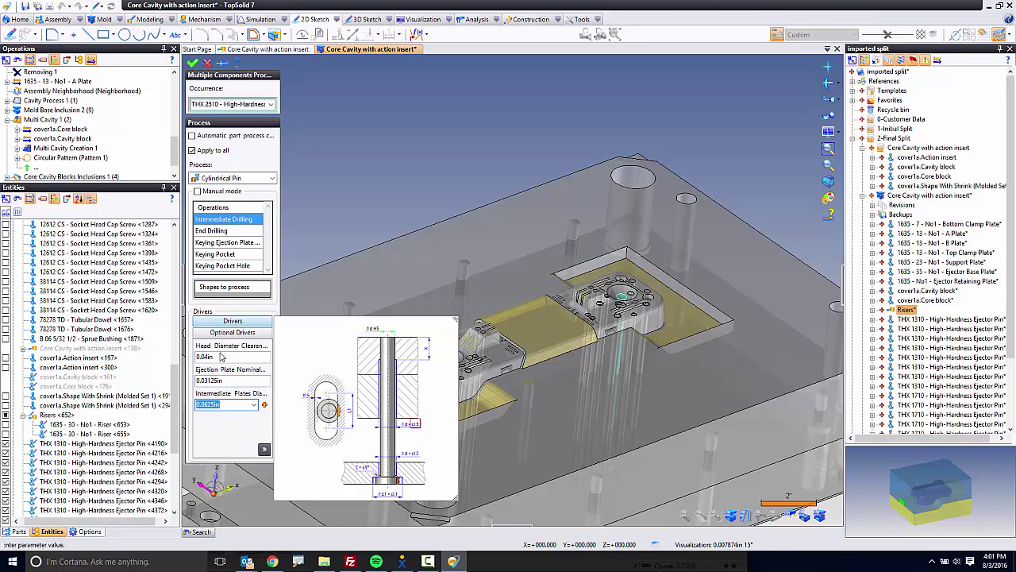
left_click(224, 356)
type(".0625")
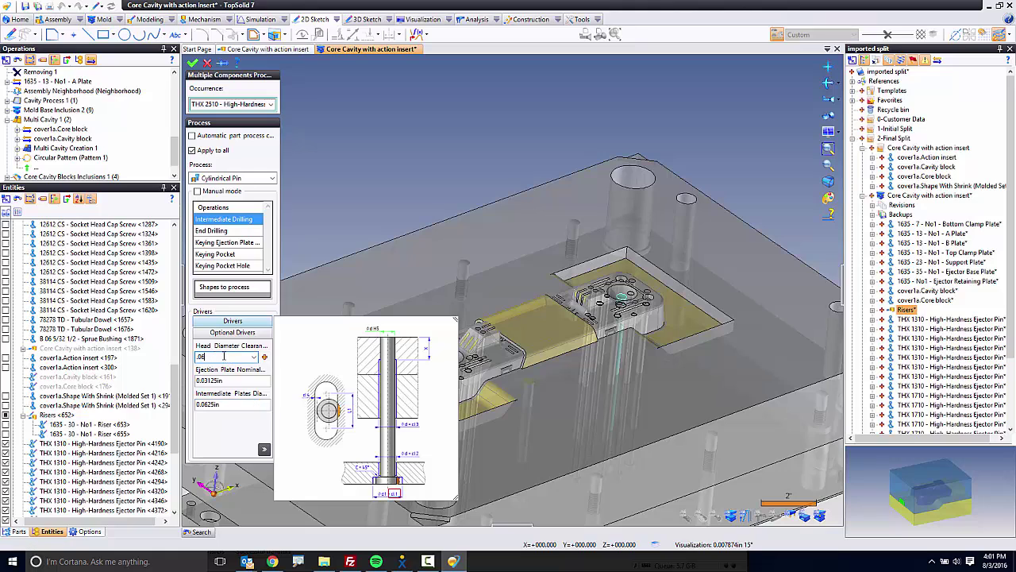
key("Tab")
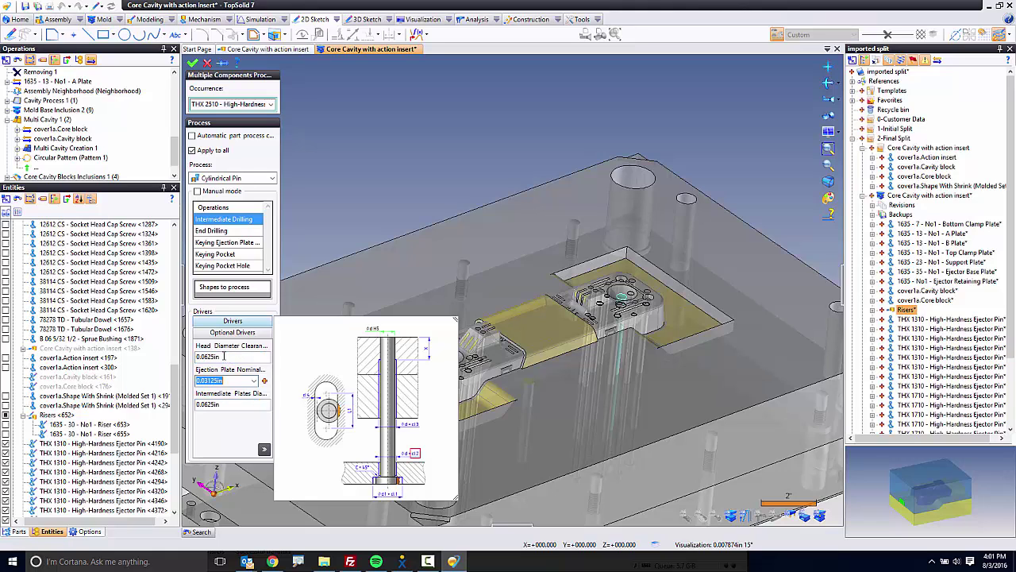
- Apply the process to the THX 2510 and THX 1310 occurrences and enable automatic part processing
left_click(192, 64)
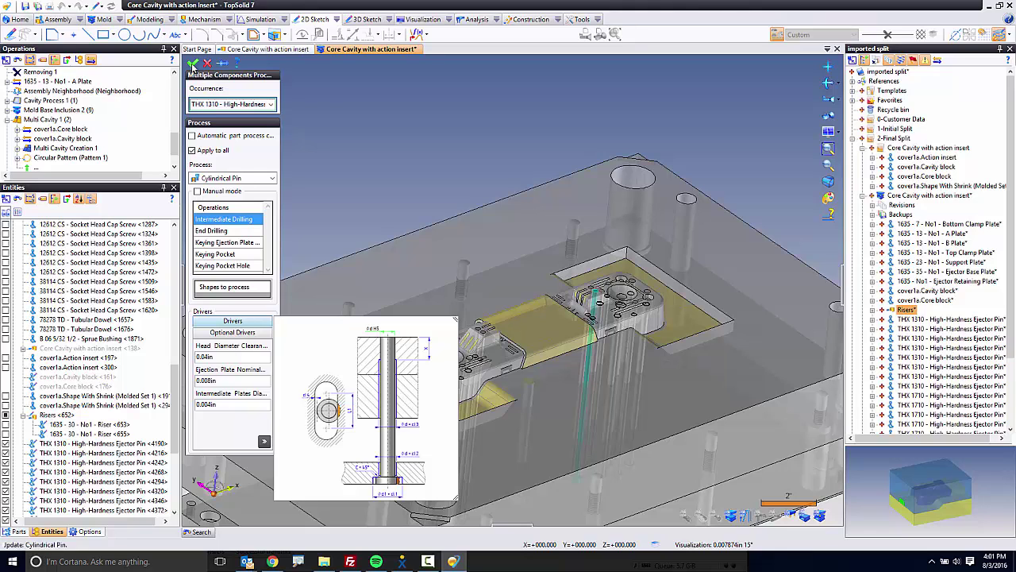
left_click(193, 66)
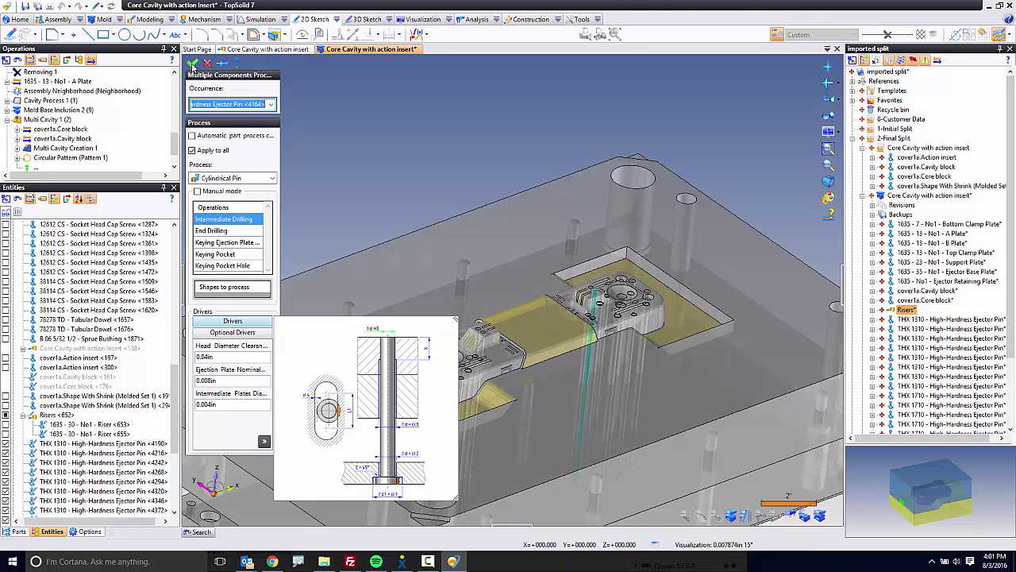
left_click(192, 136)
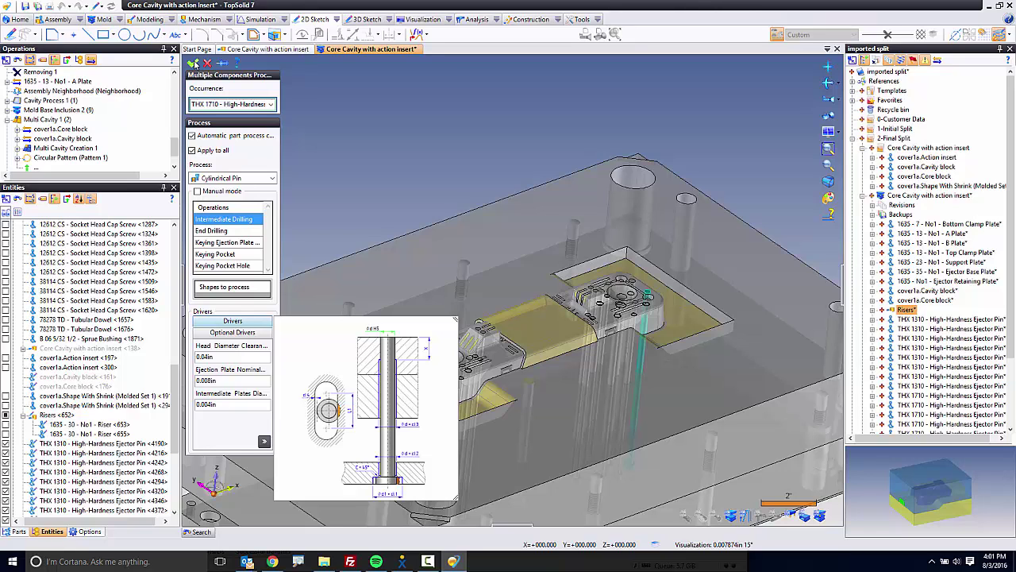
- Finish processing the pin occurrences and zoom in on the overlapping pin head recesses
left_click(193, 63)
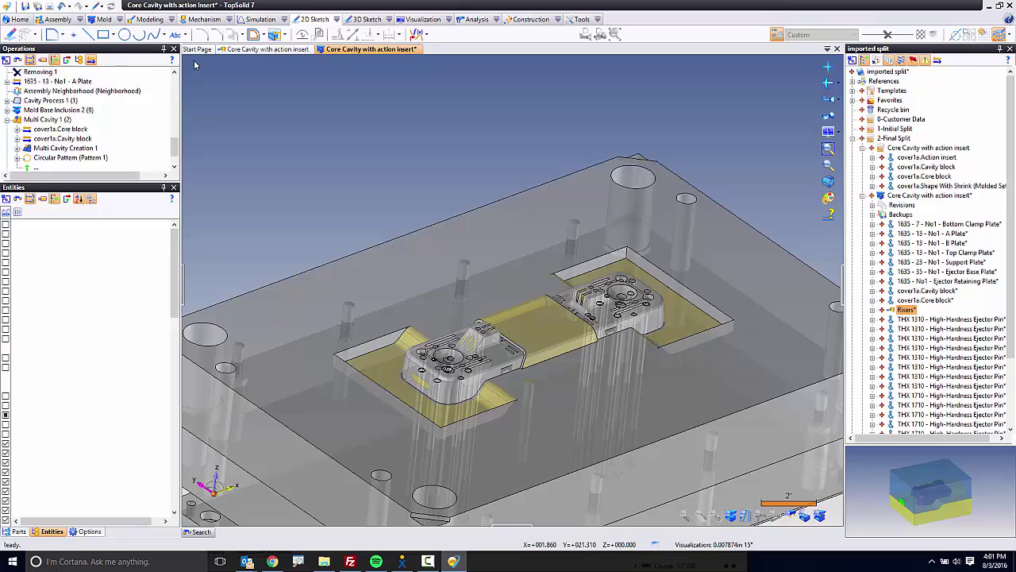
scroll(473, 455, "up", 6)
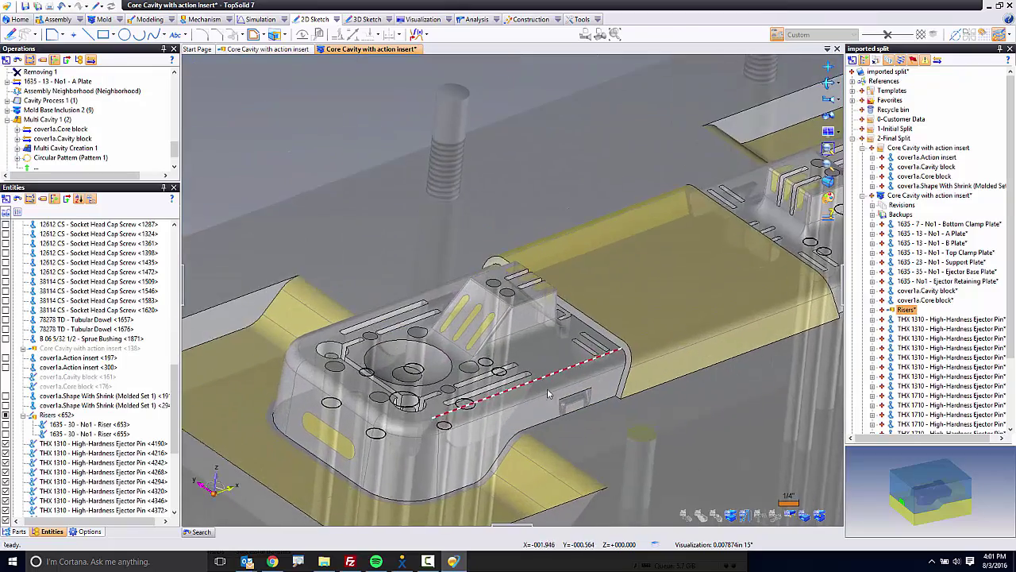
scroll(472, 454, "up", 10)
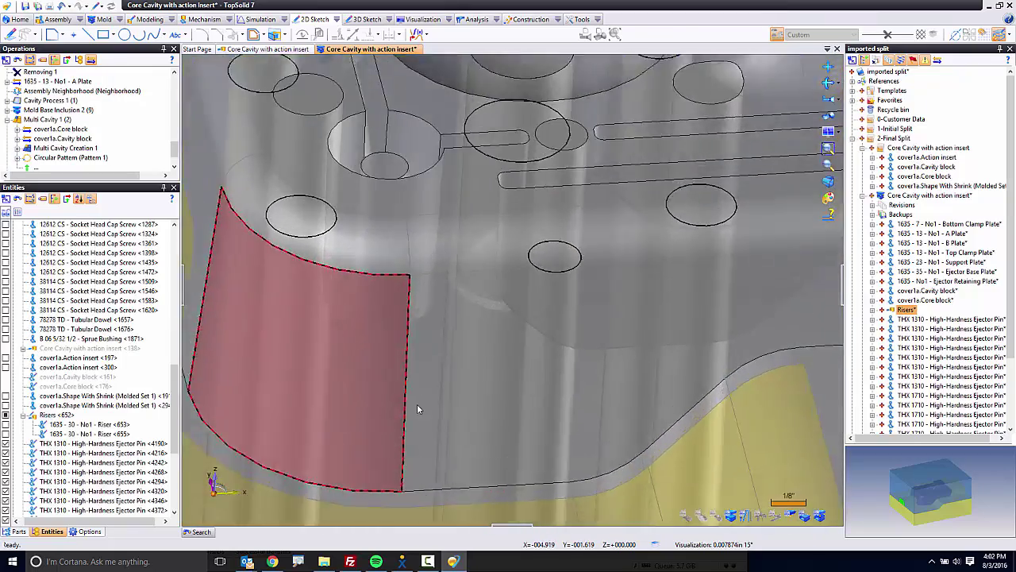
scroll(474, 272, "down", 5)
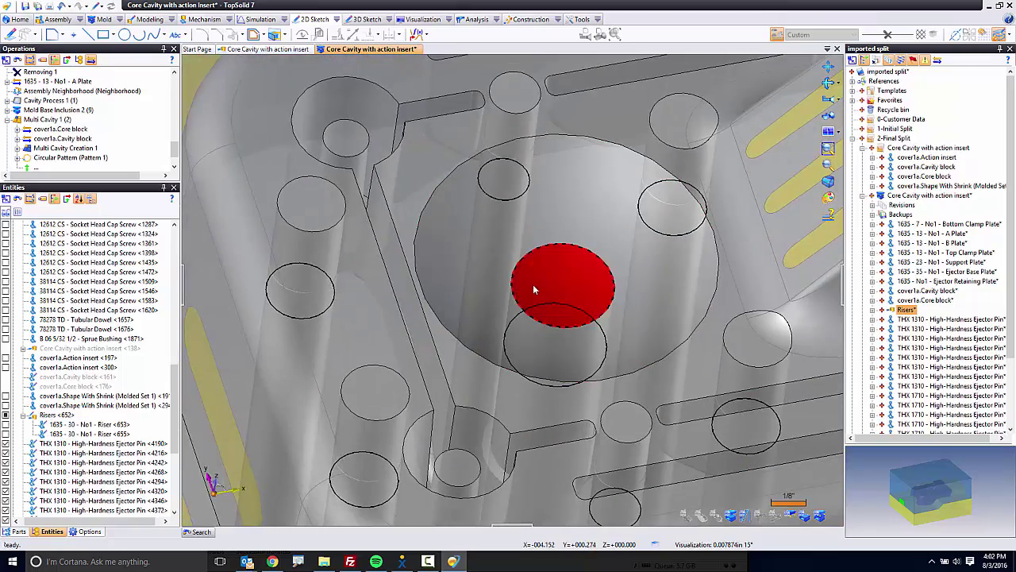
scroll(533, 284, "down", 2)
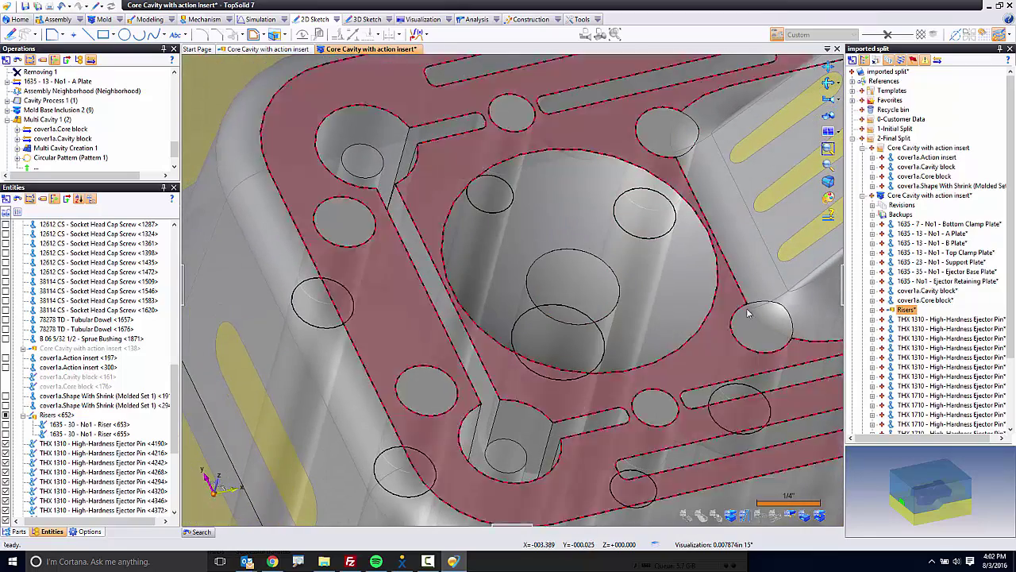
scroll(656, 388, "down", 5)
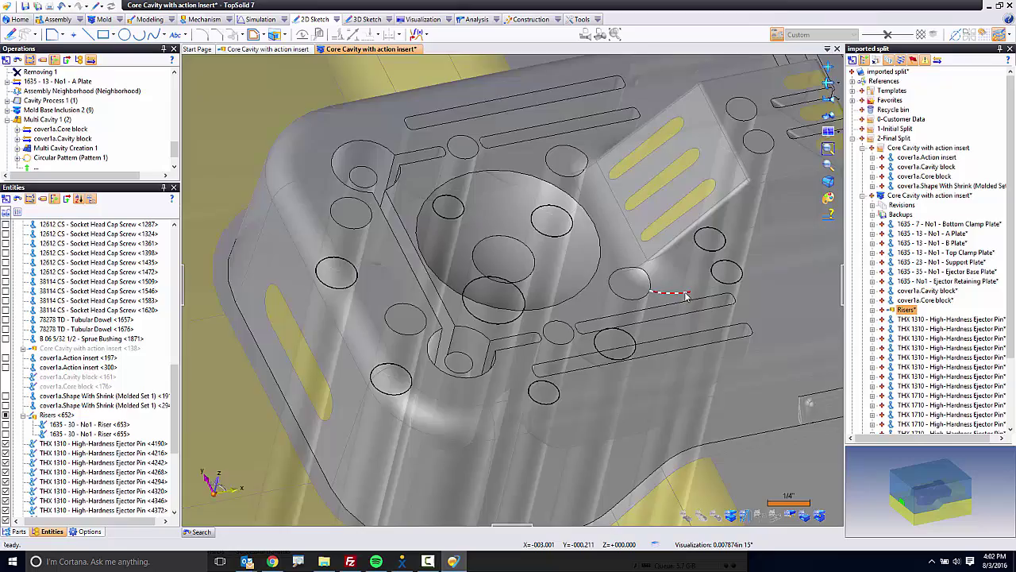
key("Down")
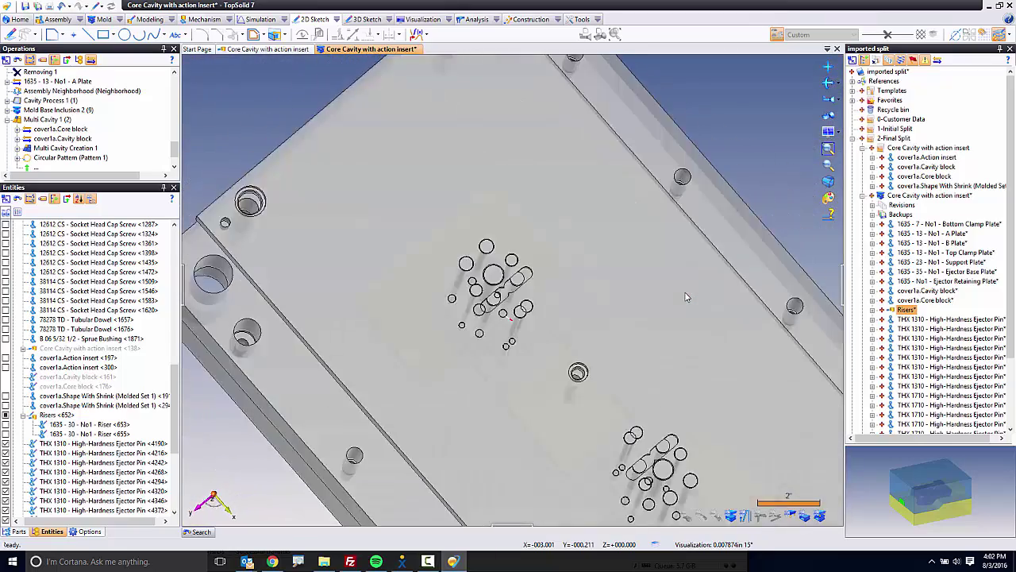
key("Up")
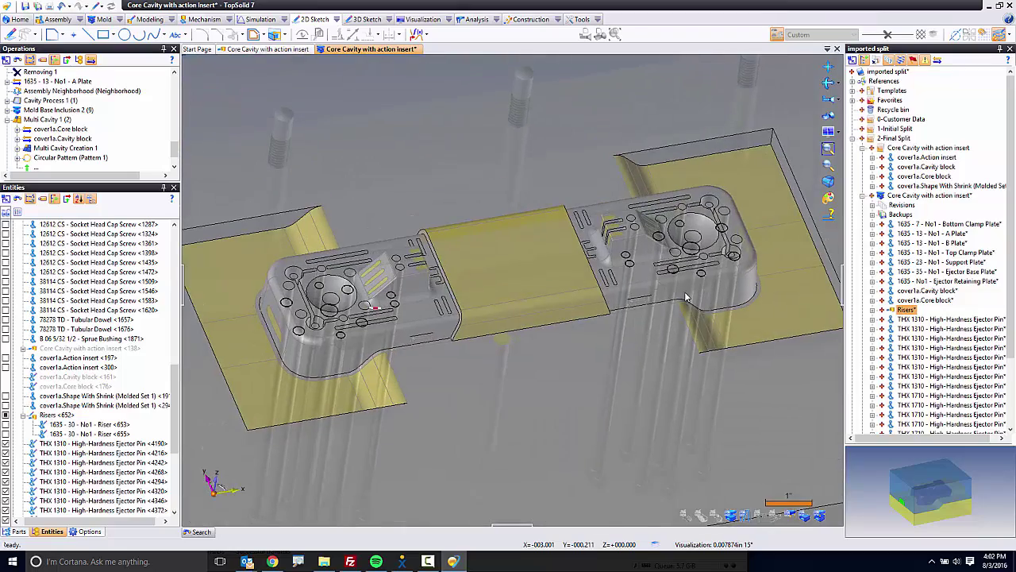
key("Down")
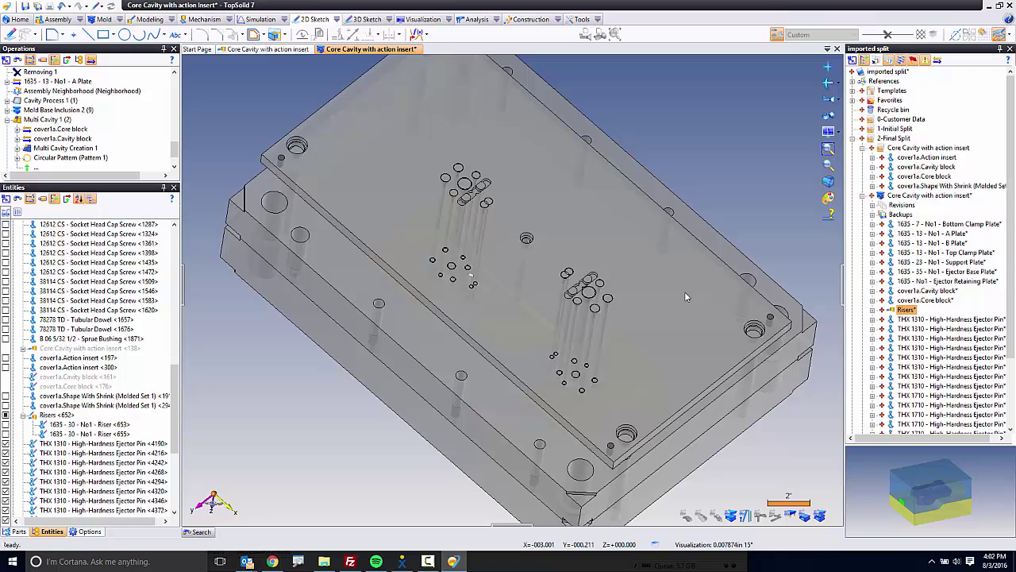
key("Down")
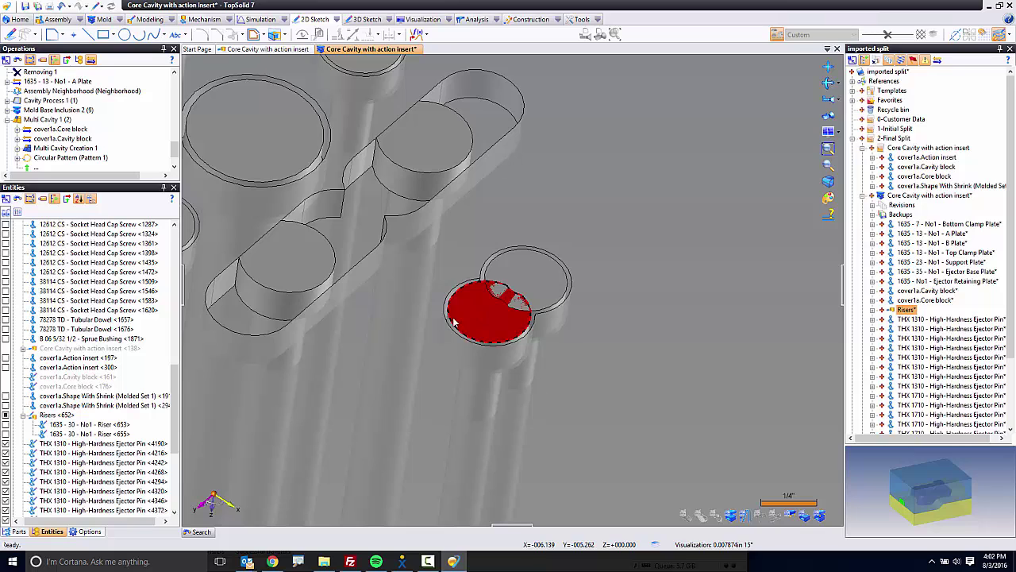
- Trim the two colliding THX 1310 ejector pin heads against each other
left_click(104, 19)
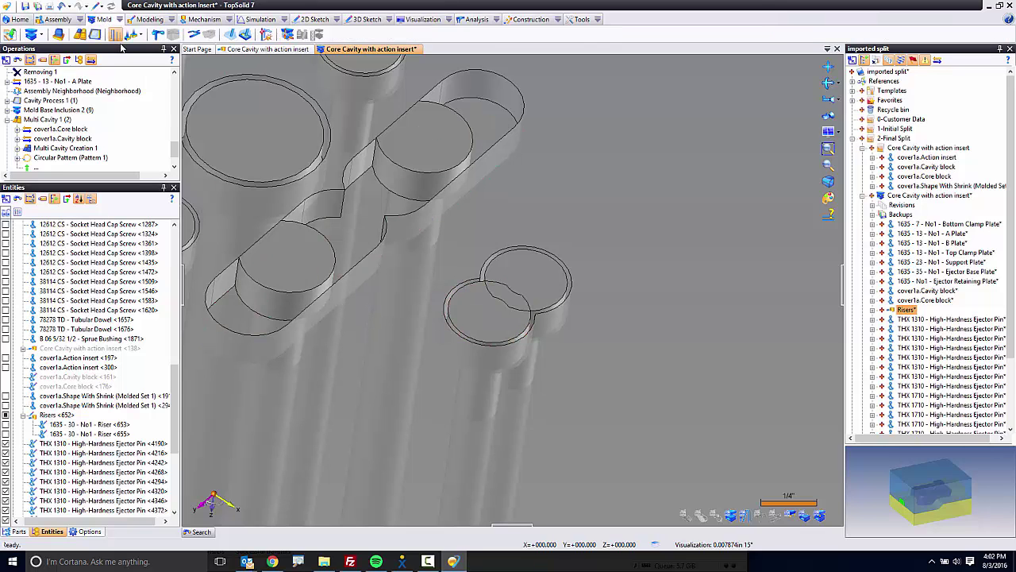
left_click(132, 35)
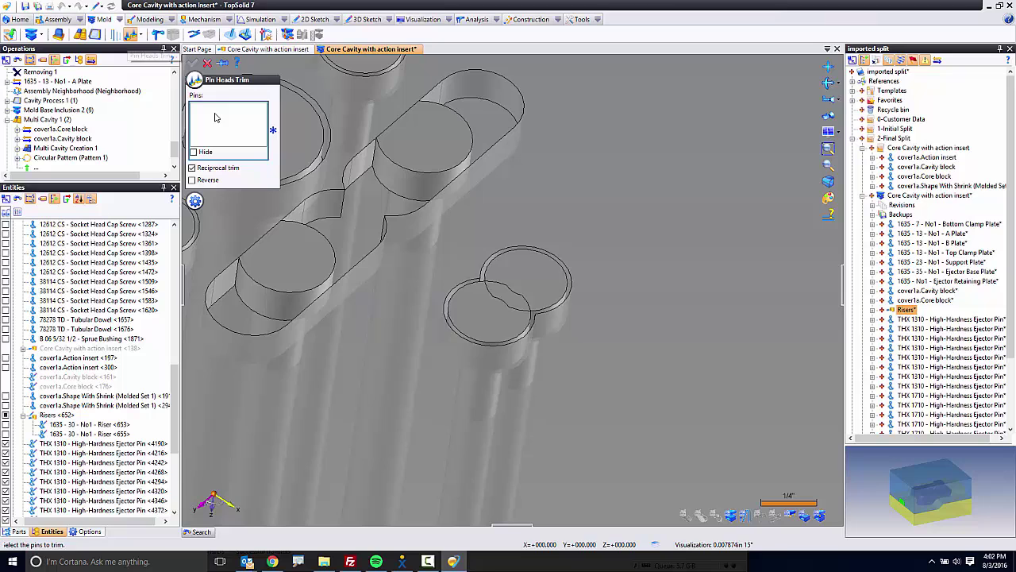
left_click(492, 307)
left_click(535, 283)
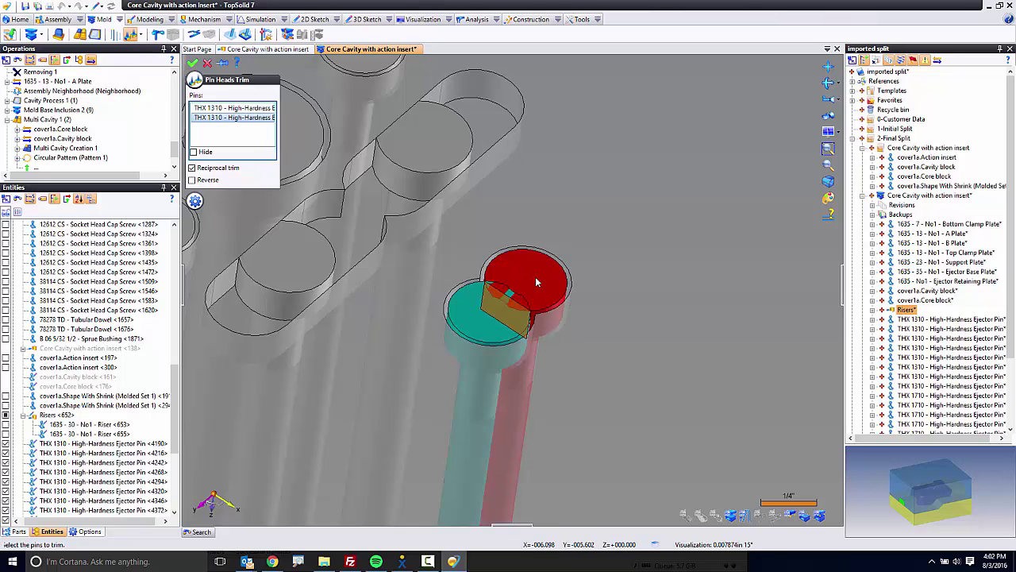
left_click(193, 63)
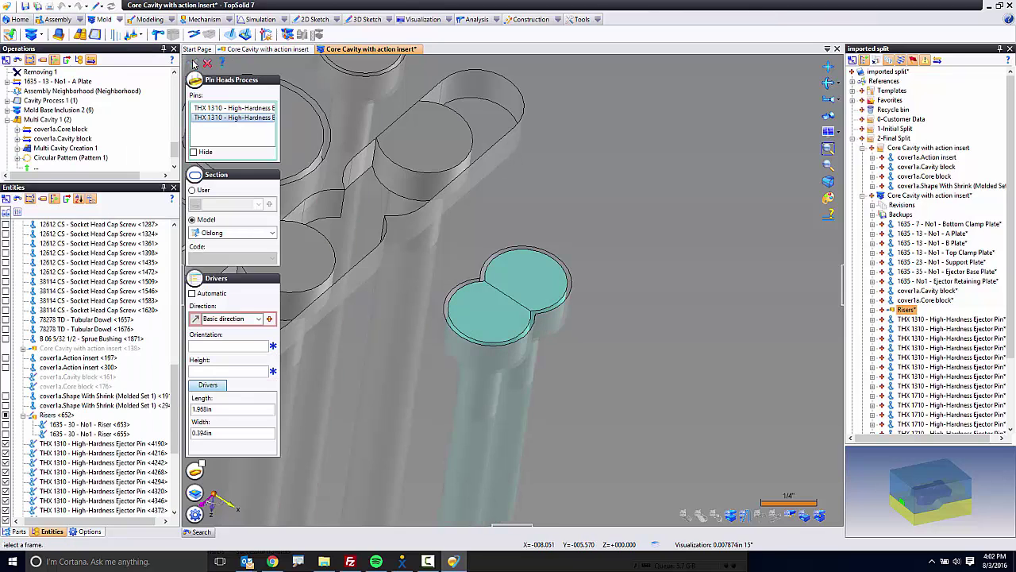
- Size the oblong pin head pocket manually to 0.75in length and 0.4375in width
left_click(210, 295)
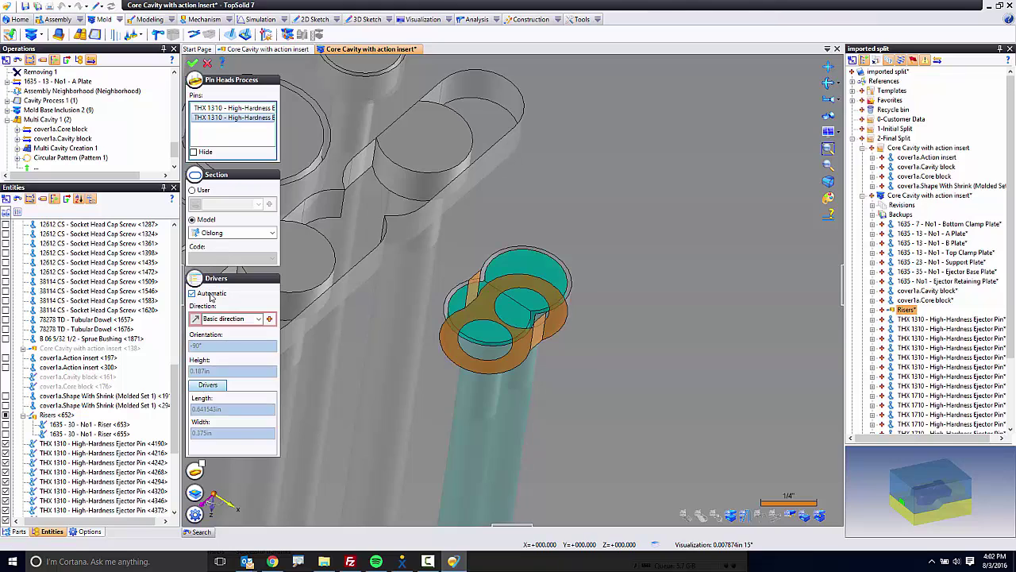
left_click(210, 296)
left_click(241, 408)
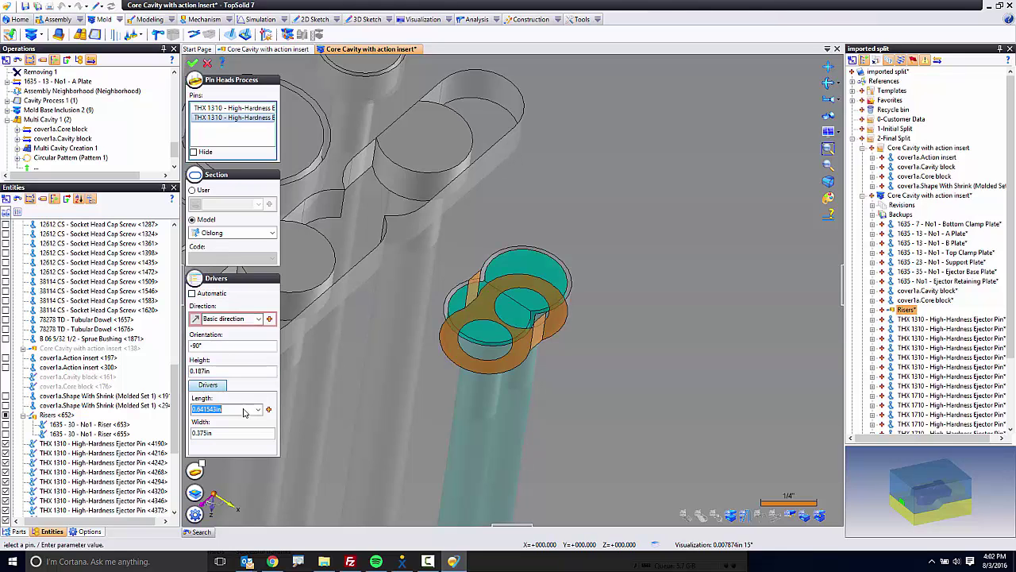
type("0.75")
key("Tab")
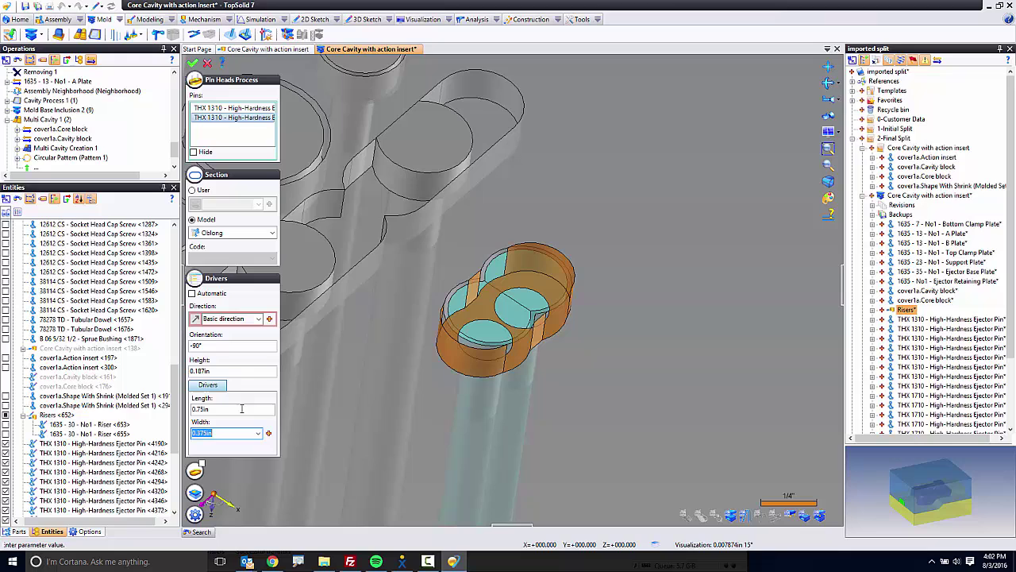
type("0.4375")
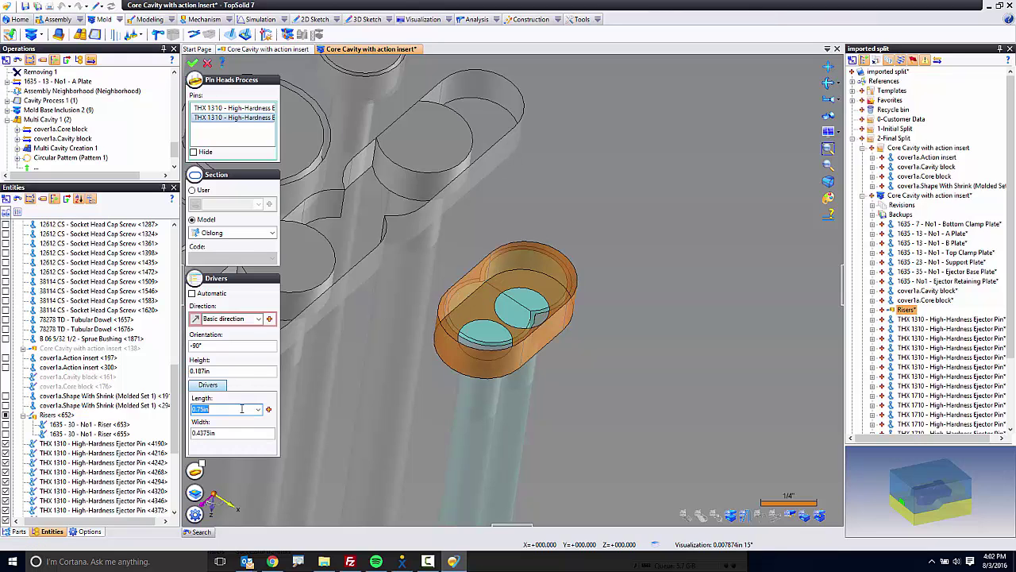
left_click(241, 408)
left_click(193, 63)
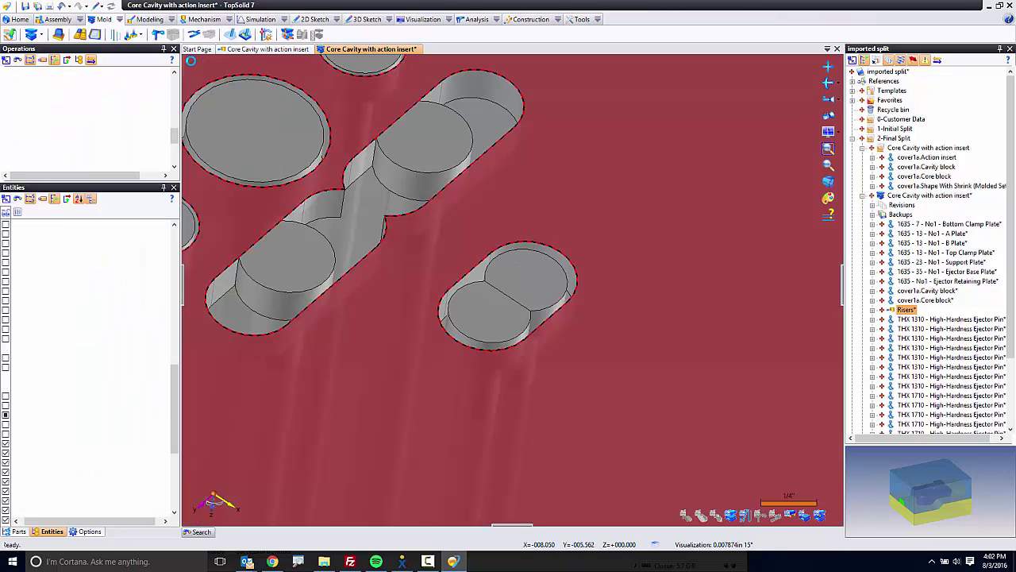